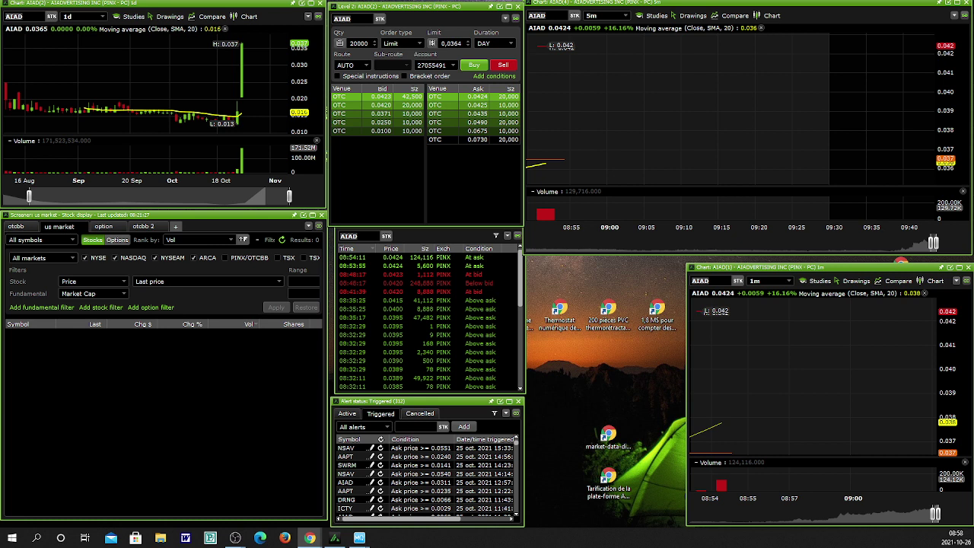
# - Switch to Chrome showing the Binance referral page and maximize the browser window
pyautogui.click(310, 538)
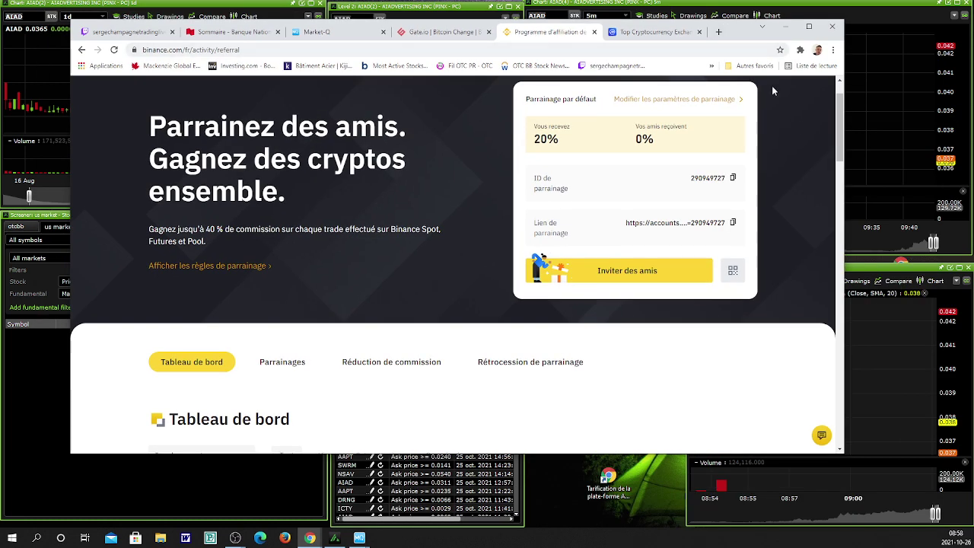
pyautogui.scroll(1, 774, 255)
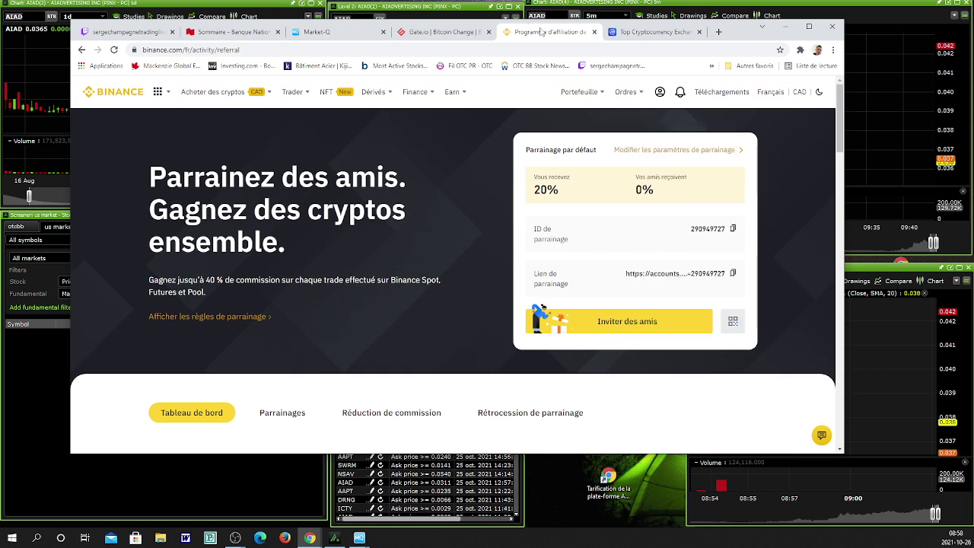
pyautogui.click(808, 26)
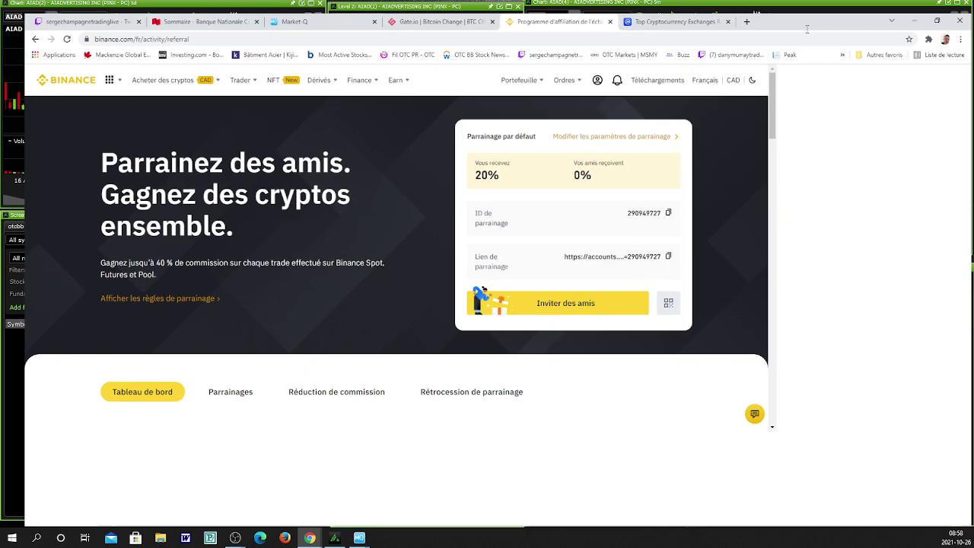
pyautogui.moveTo(790, 68)
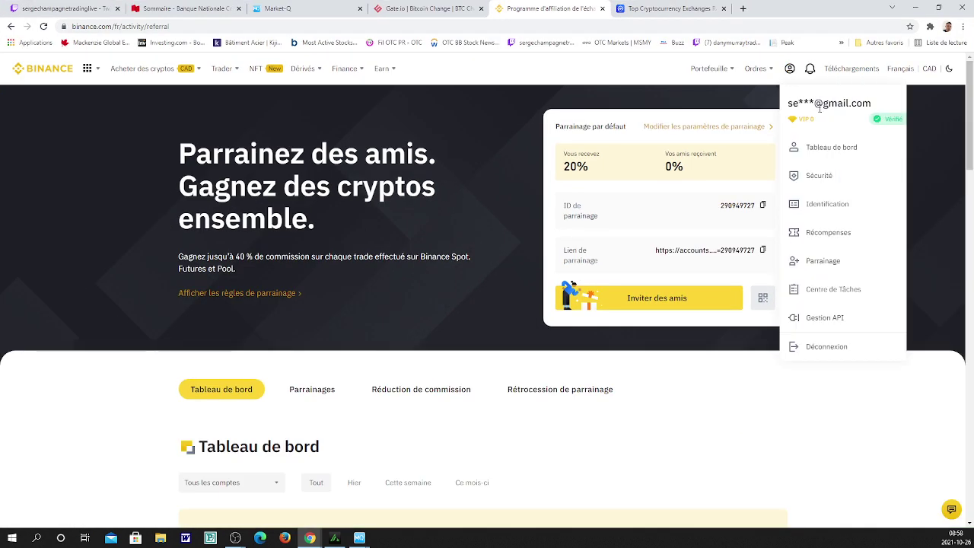
pyautogui.moveTo(747, 79)
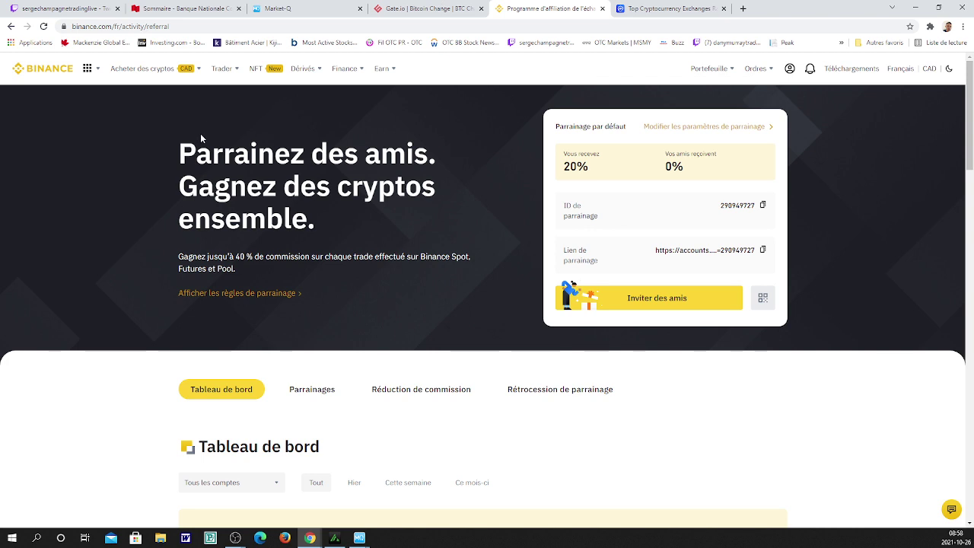
# - Open Binance's credit/debit card purchase page and examine the cryptocurrencies offered and the available buying methods
pyautogui.moveTo(112, 79)
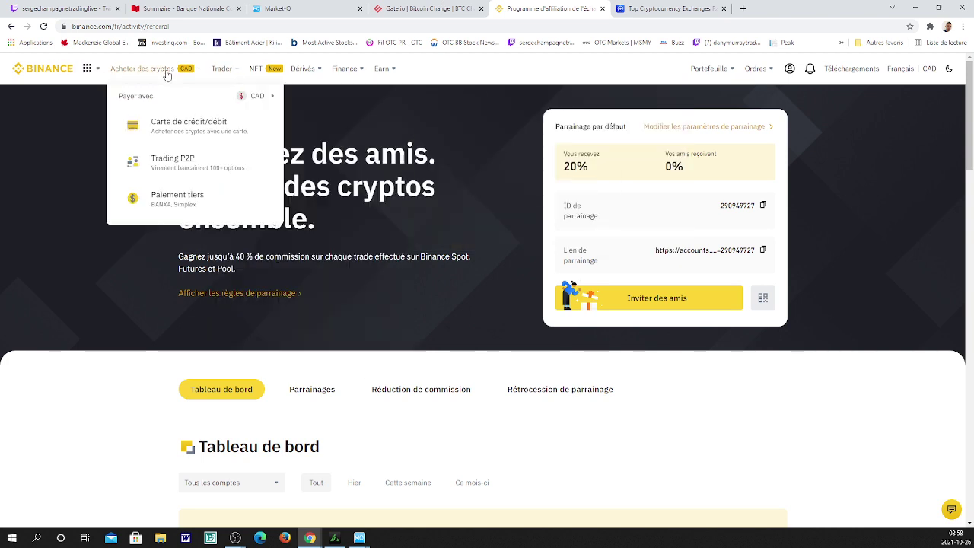
pyautogui.click(178, 124)
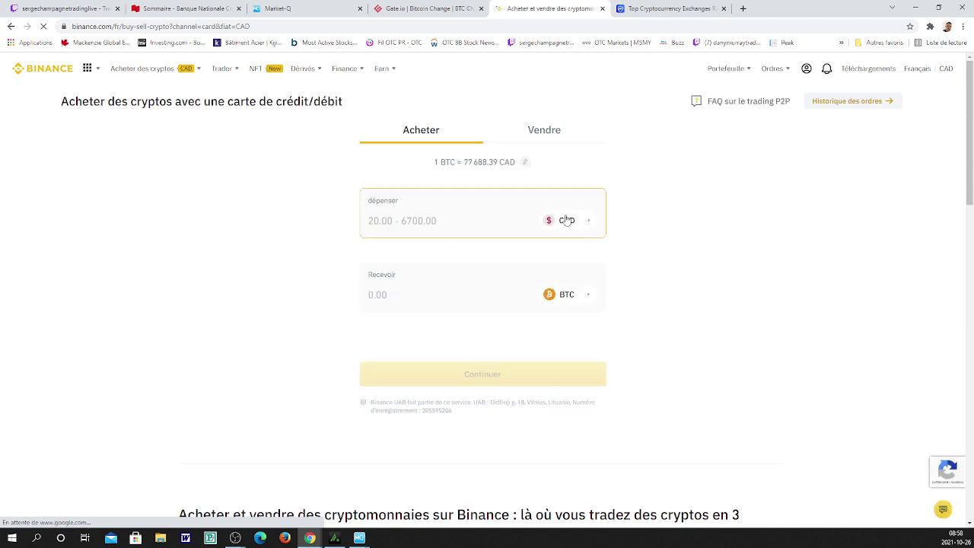
pyautogui.click(572, 301)
pyautogui.scroll(-10, 502, 356)
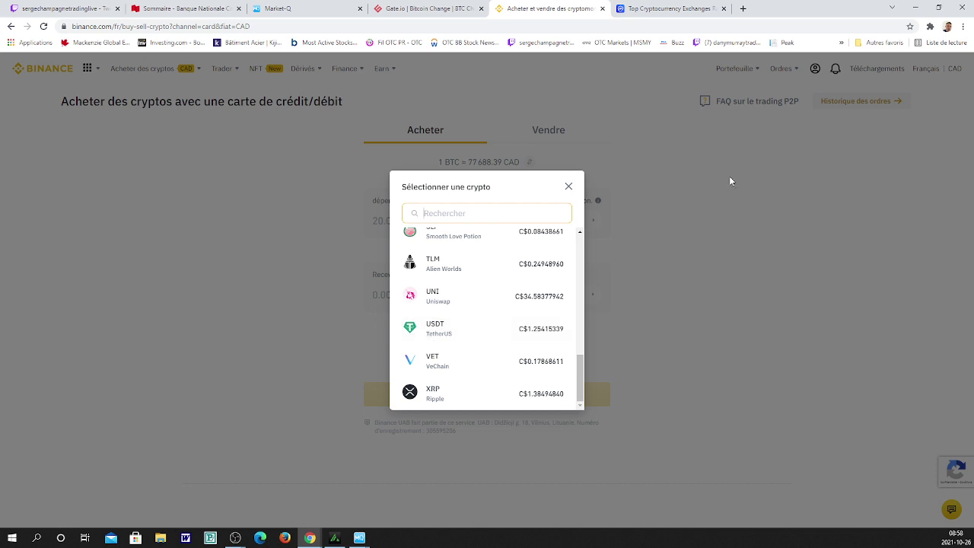
pyautogui.click(568, 187)
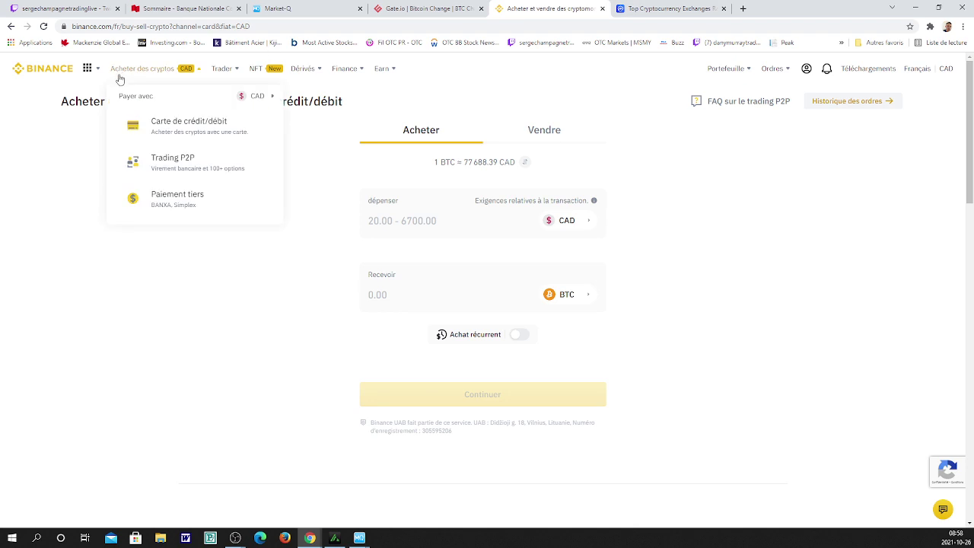
pyautogui.moveTo(88, 72)
pyautogui.moveTo(152, 72)
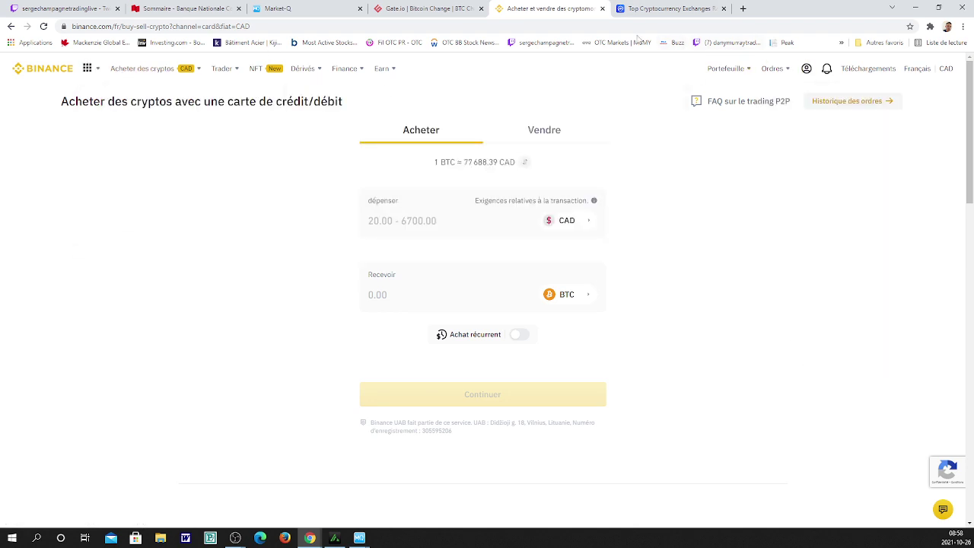
# - Switch to the Gate.io site and open the account's profile page
pyautogui.click(422, 10)
pyautogui.scroll(1, 701, 214)
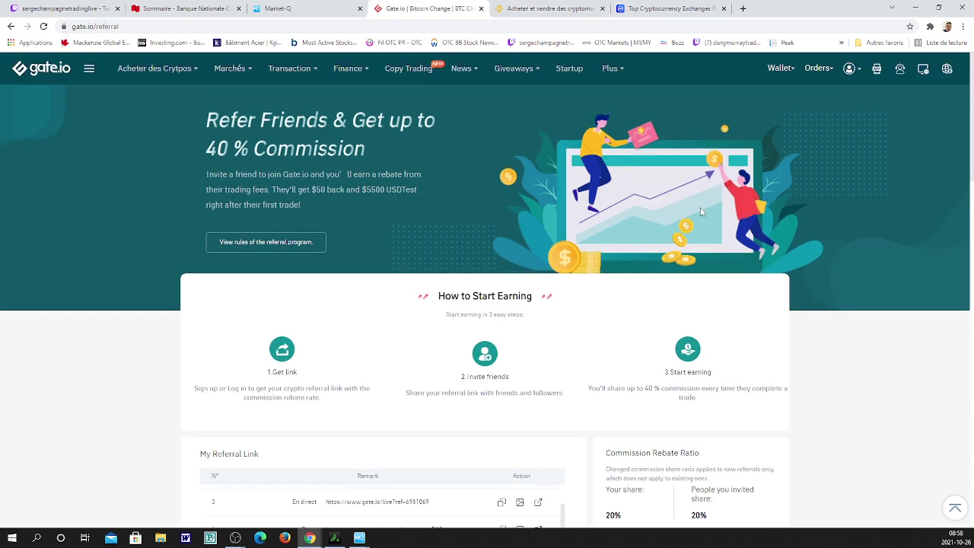
pyautogui.moveTo(849, 67)
pyautogui.moveTo(804, 123)
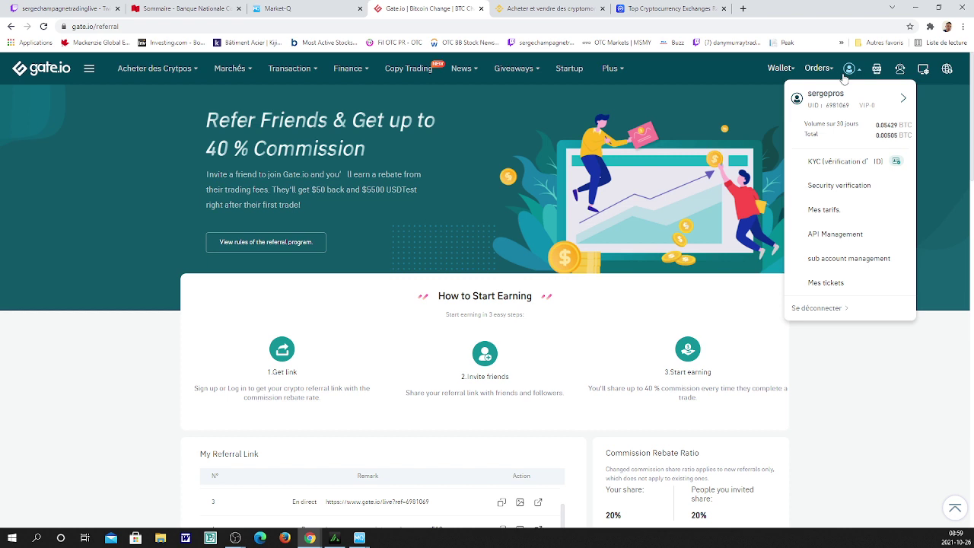
pyautogui.moveTo(830, 89)
pyautogui.moveTo(474, 79)
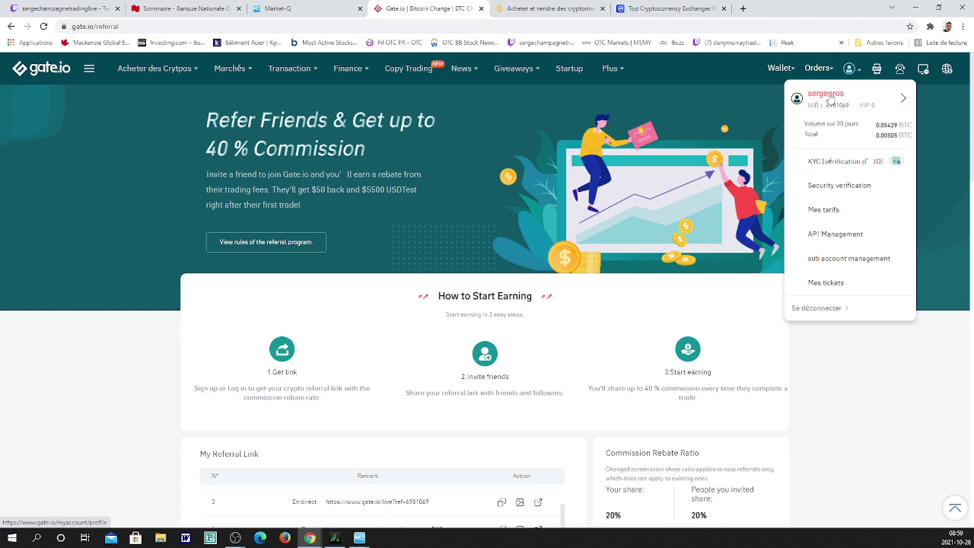
pyautogui.click(828, 95)
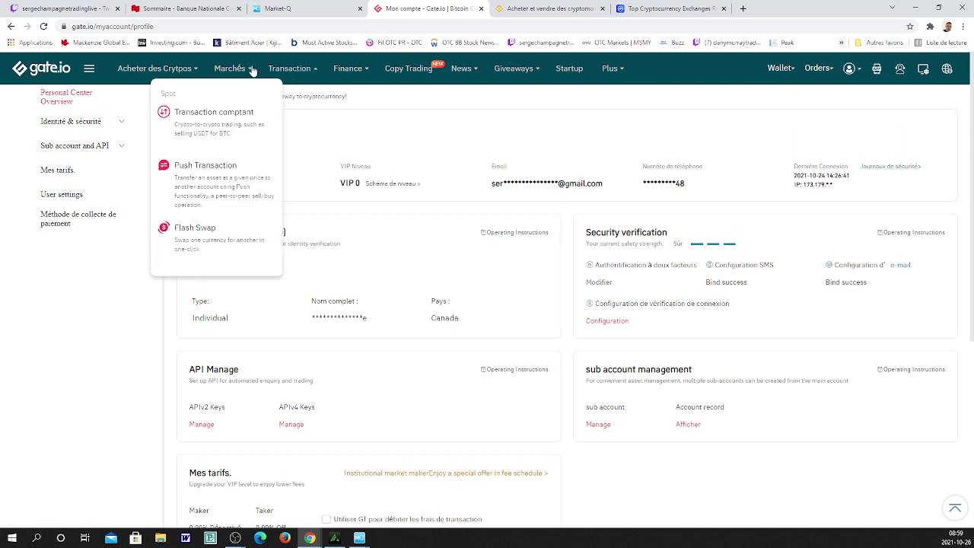
# - Open the Gate.io withdrawal page for USDT and look through its coin choices
pyautogui.moveTo(242, 72)
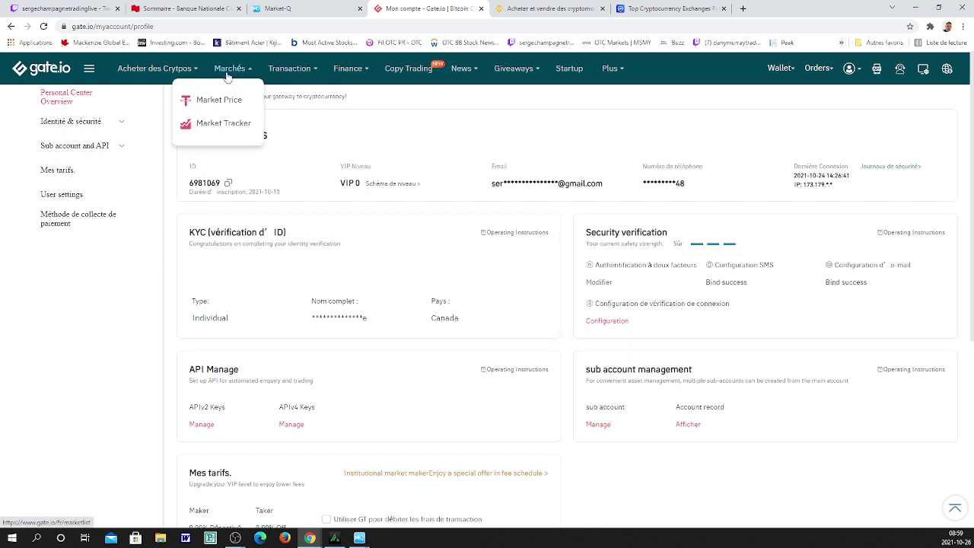
pyautogui.moveTo(297, 71)
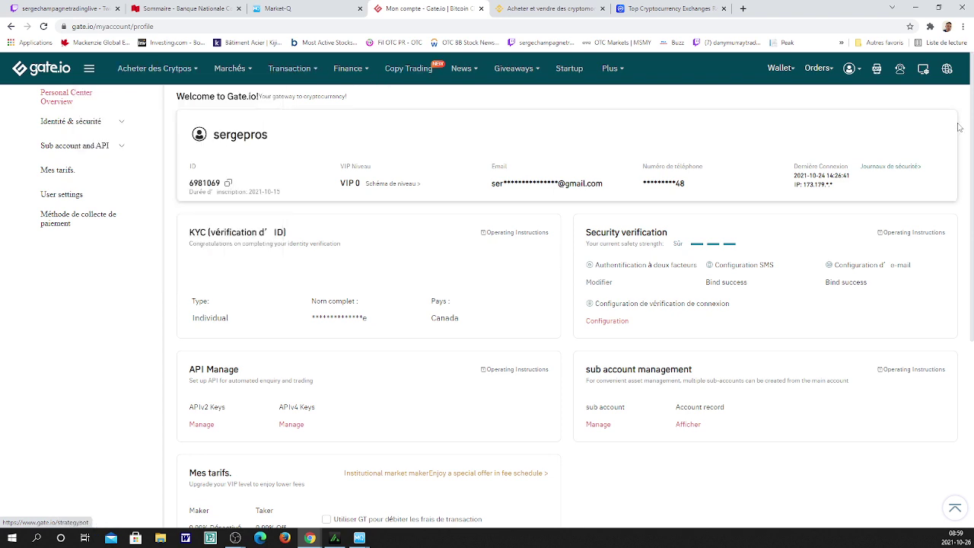
pyautogui.moveTo(815, 74)
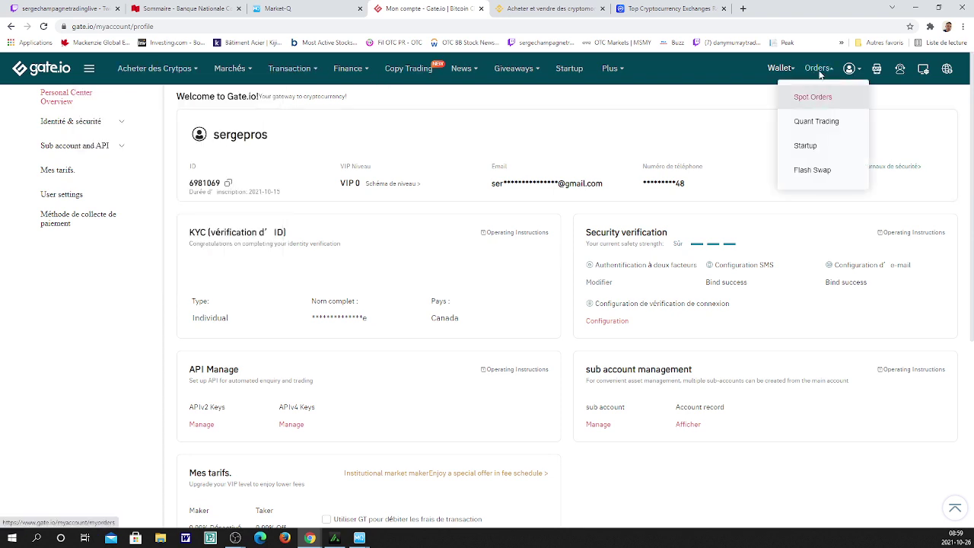
pyautogui.moveTo(784, 69)
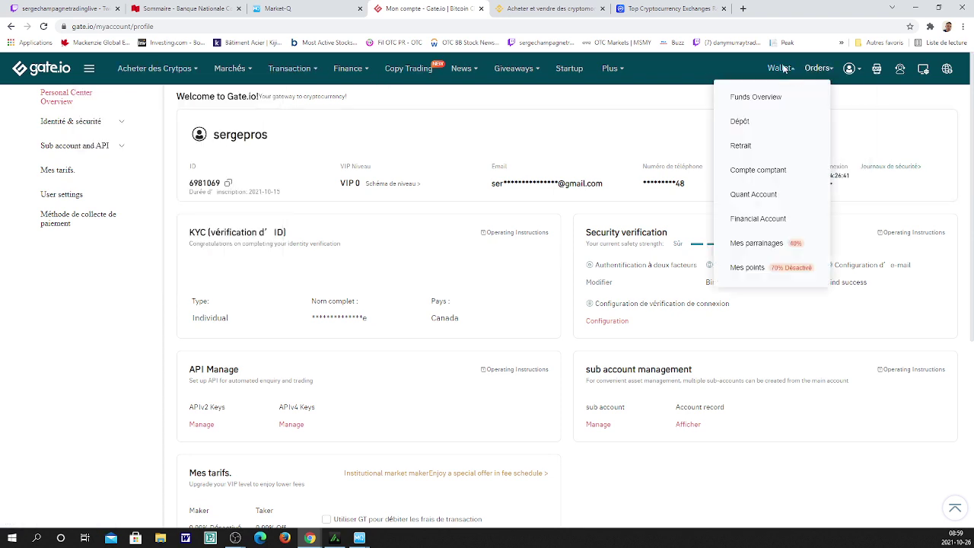
pyautogui.click(744, 143)
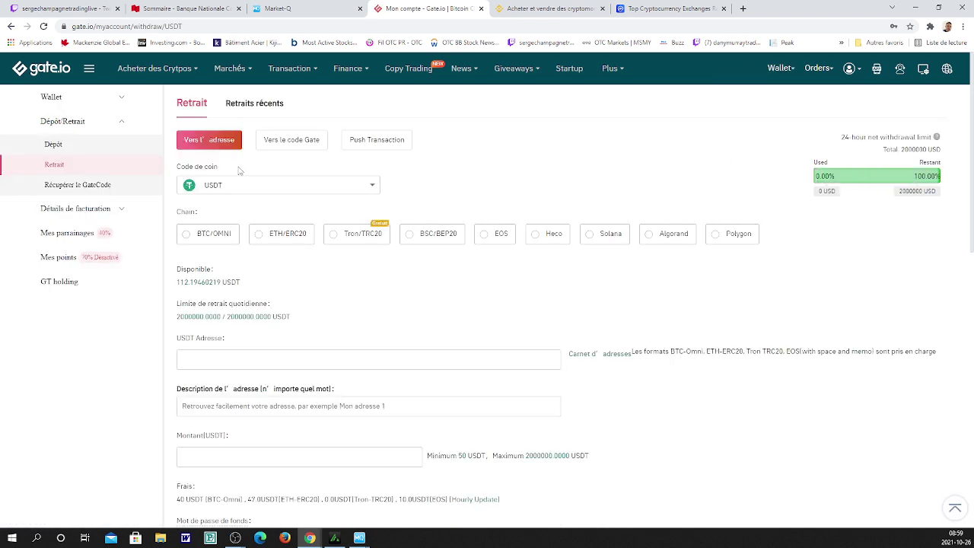
pyautogui.click(242, 185)
pyautogui.click(449, 202)
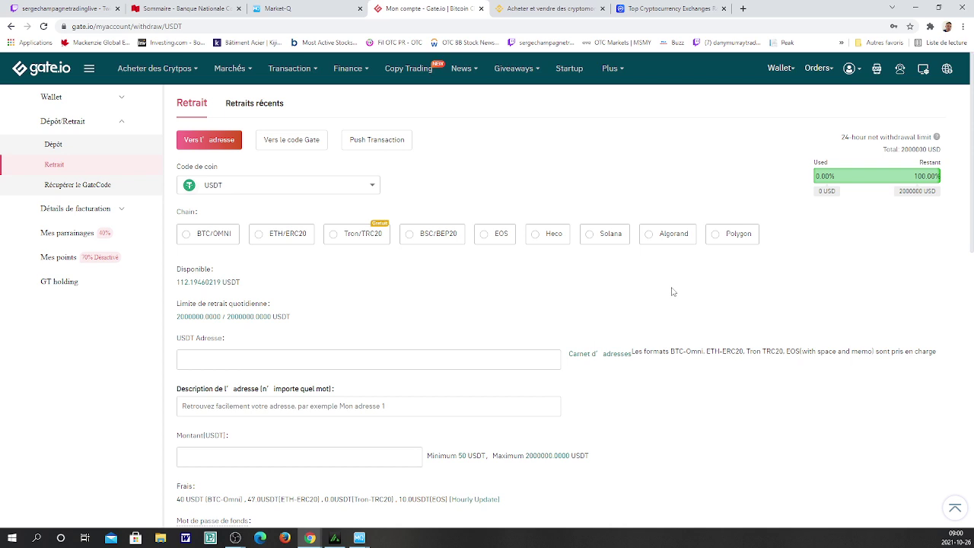
# - Open the Gate.io deposit page for Tether USDT and bring up the Tron/TRC20 deposit address
pyautogui.moveTo(830, 70)
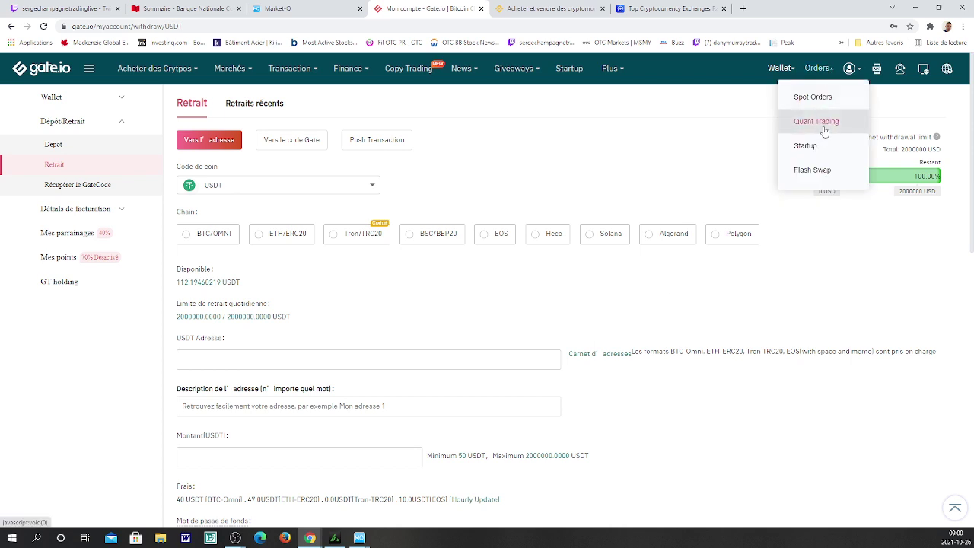
pyautogui.moveTo(785, 73)
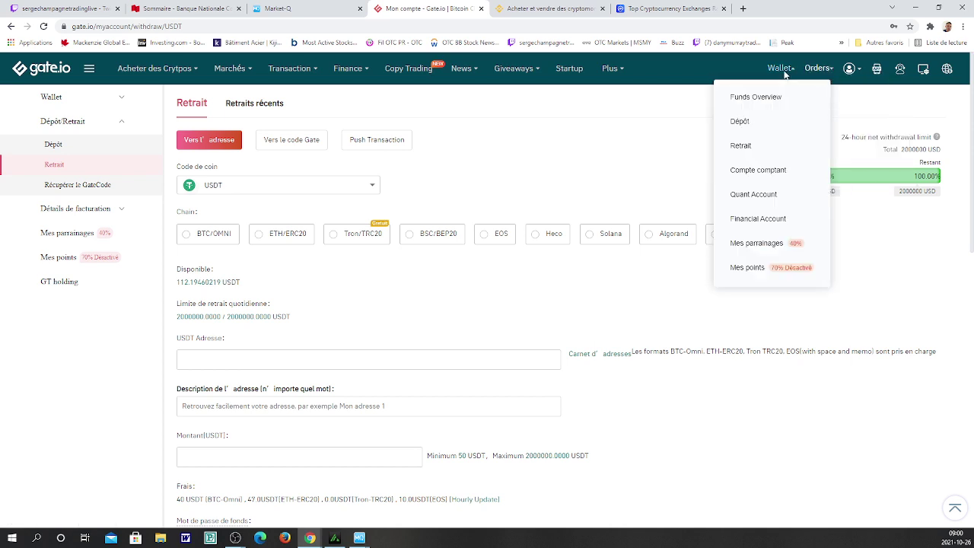
pyautogui.click(739, 129)
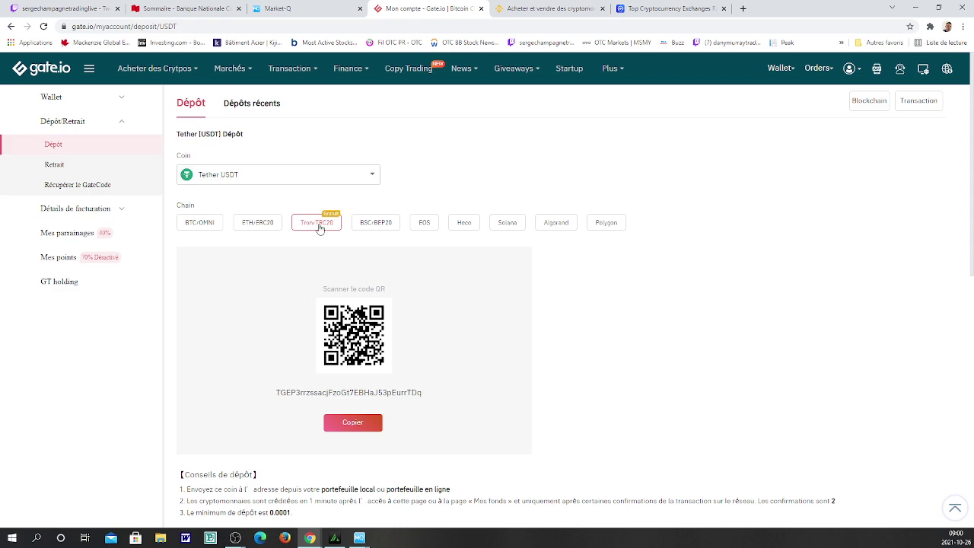
pyautogui.scroll(-1, 551, 321)
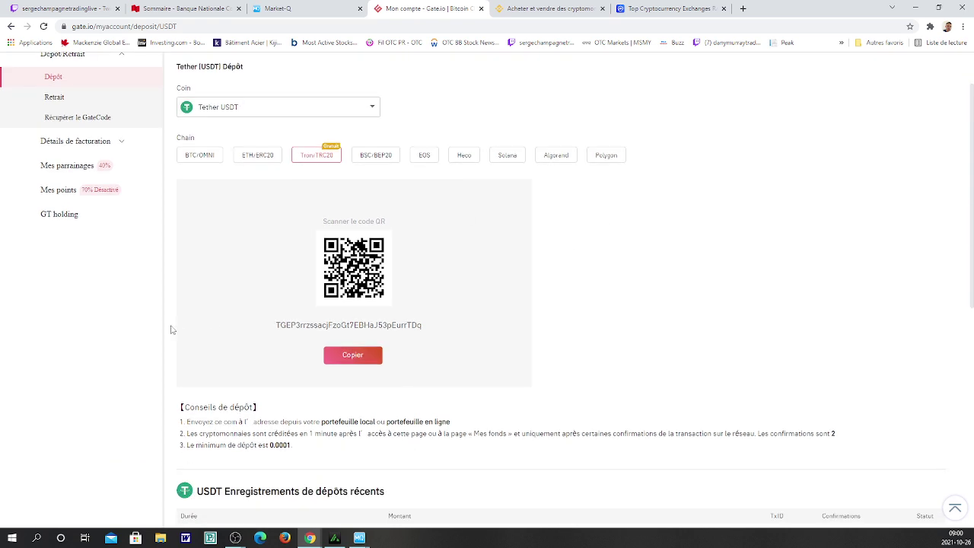
# - Return to Binance, open the crypto withdrawal page from the portfolio overview, and check the withdrawal networks offered for BTC
pyautogui.click(536, 11)
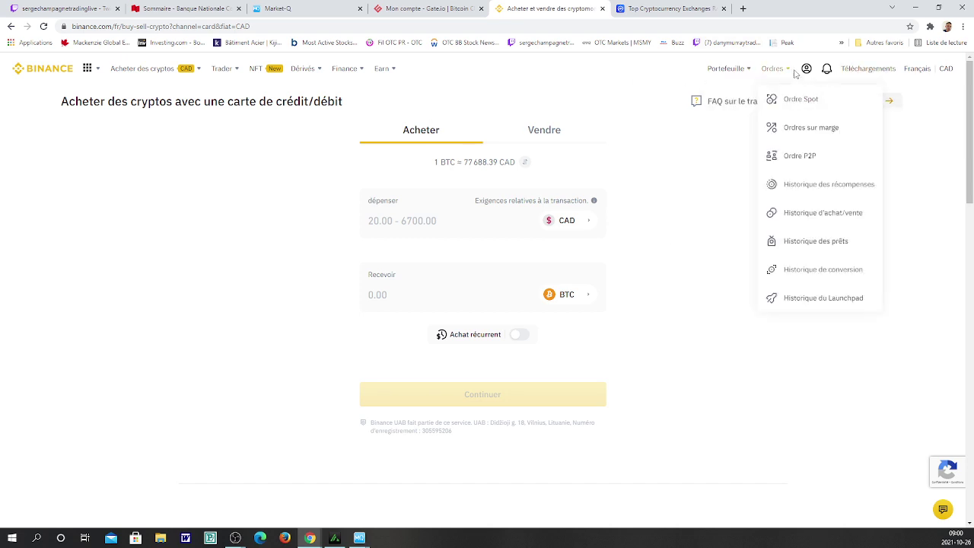
pyautogui.moveTo(728, 76)
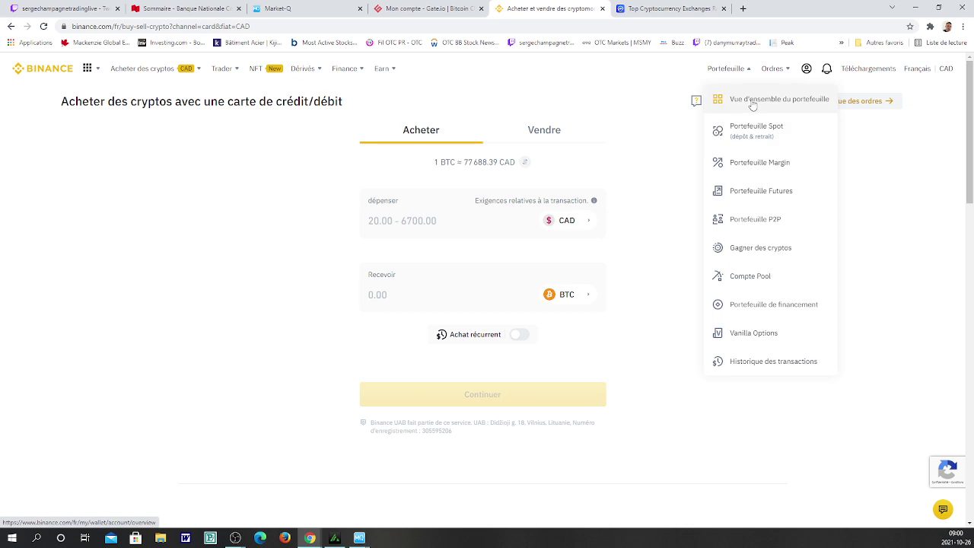
pyautogui.click(736, 105)
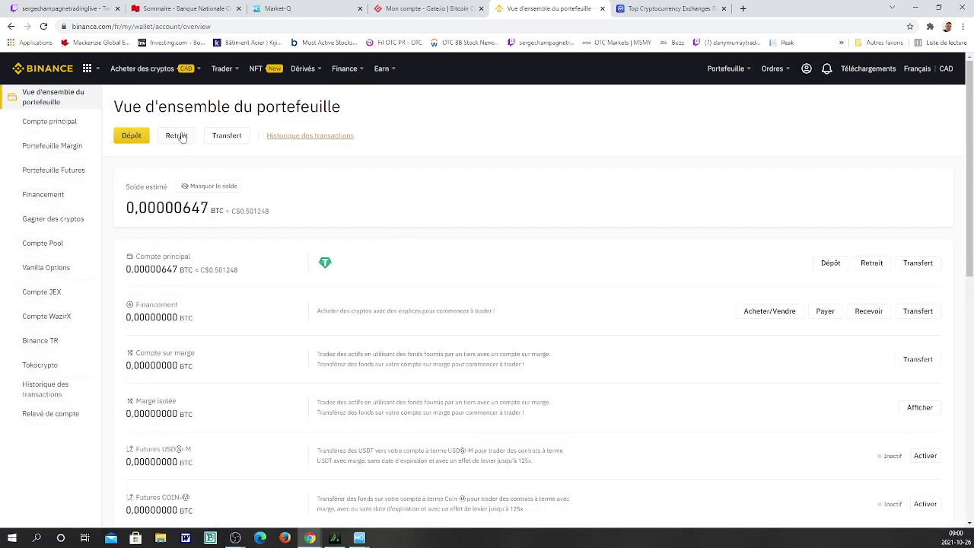
pyautogui.click(181, 137)
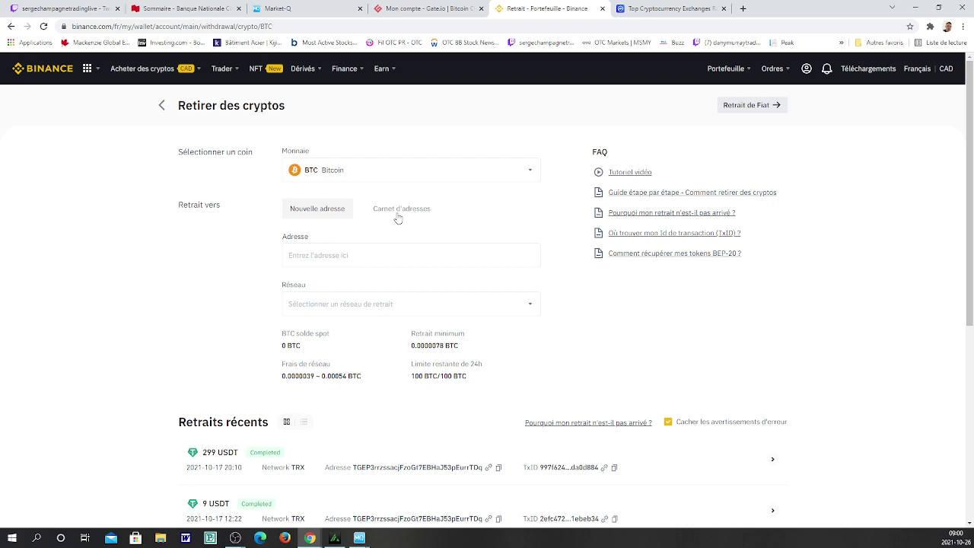
pyautogui.click(302, 302)
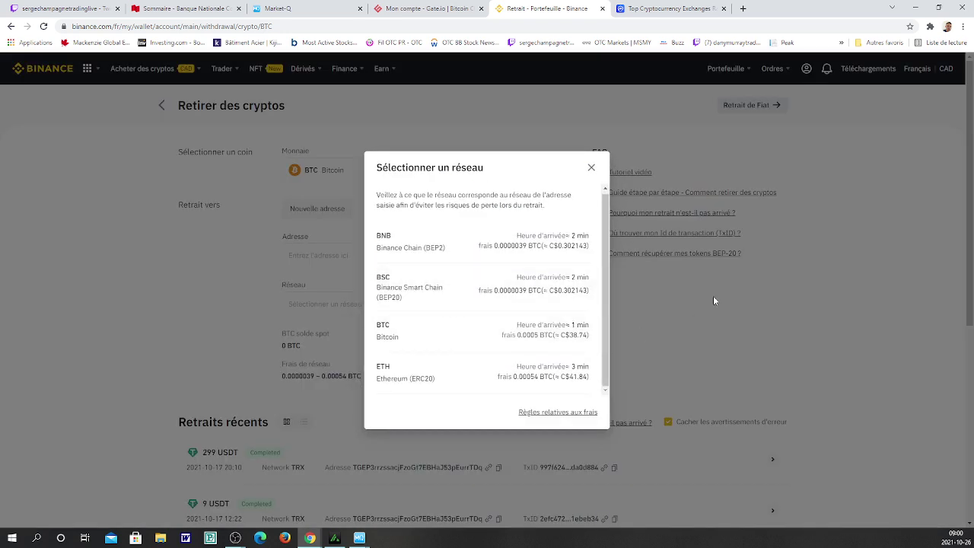
pyautogui.click(591, 168)
# - Copy the Tron/TRC20 USDT deposit address from Gate.io and paste it as the withdrawal address on Binance
pyautogui.click(419, 13)
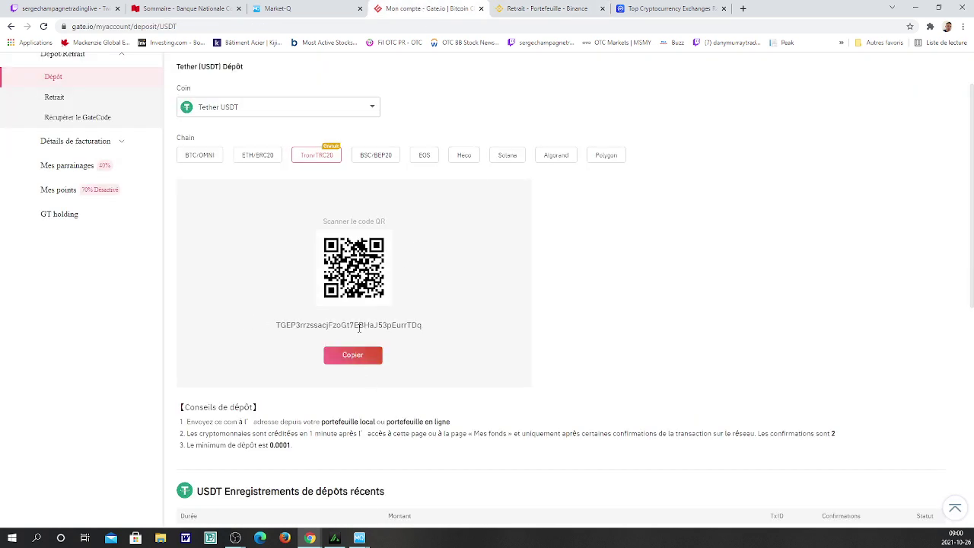
pyautogui.click(359, 360)
pyautogui.click(540, 14)
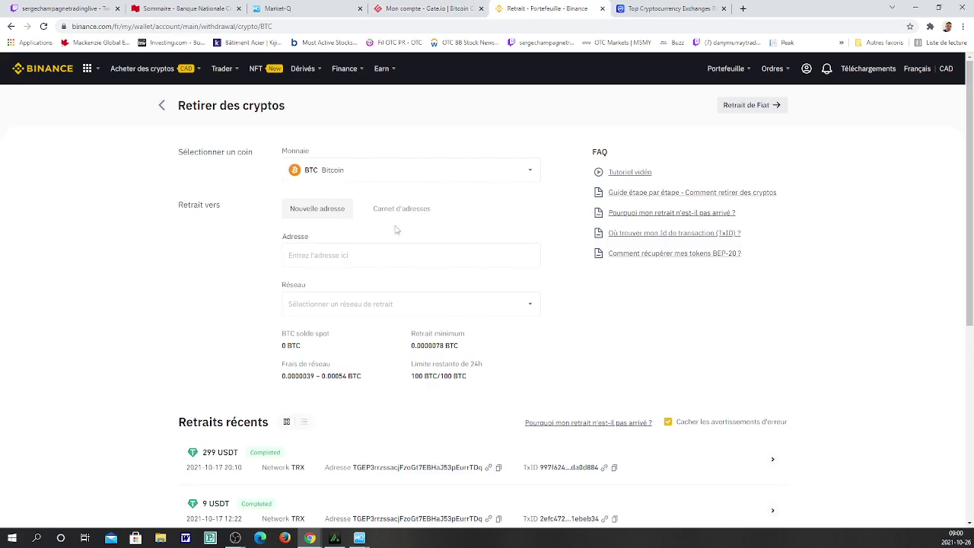
pyautogui.click(344, 256)
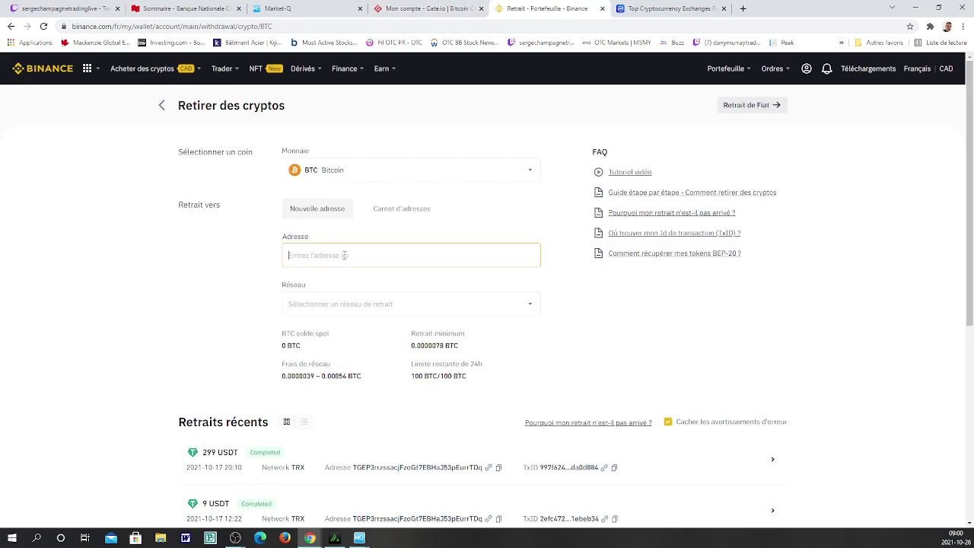
pyautogui.rightClick(345, 256)
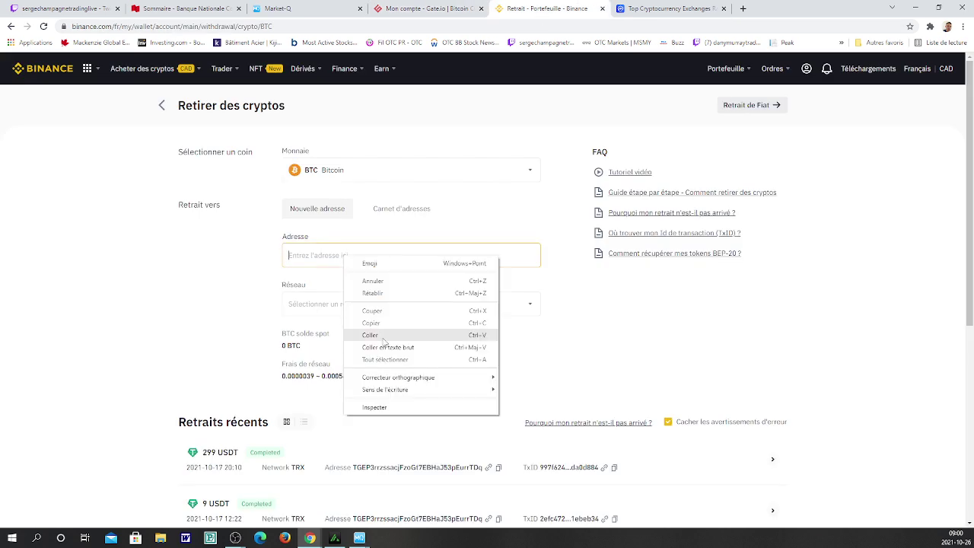
pyautogui.click(384, 339)
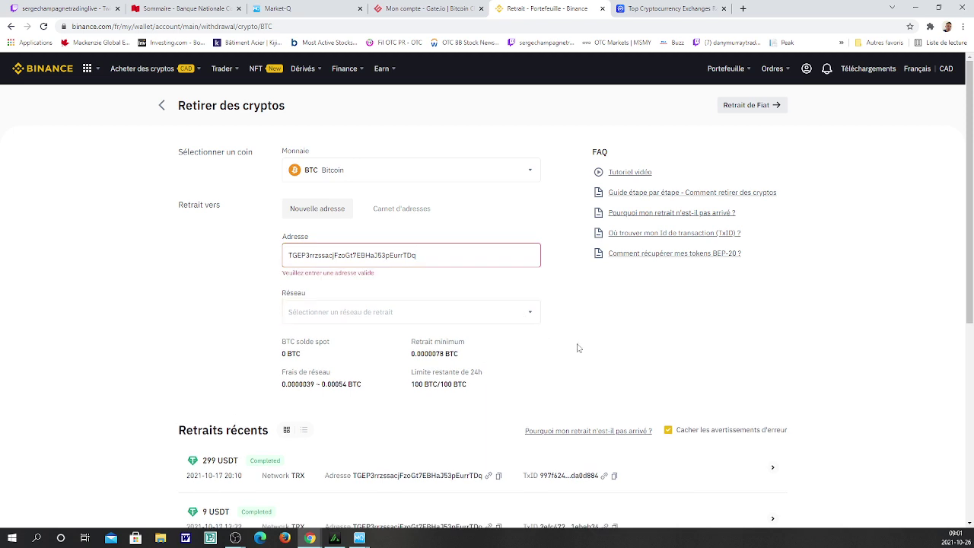
# - Set the coin for the Binance withdrawal to USDT (TetherUS)
pyautogui.click(473, 174)
pyautogui.click(488, 253)
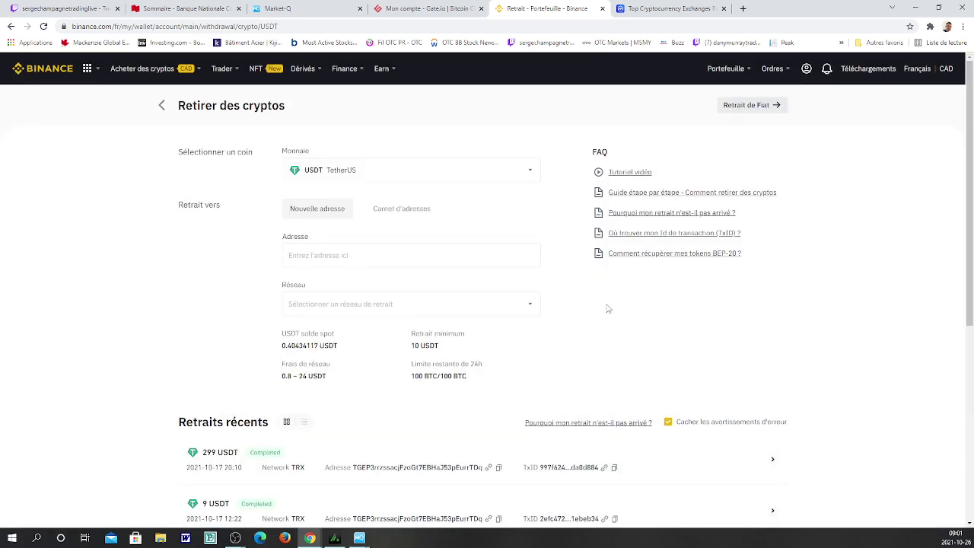
# - Paste the copied Gate.io deposit address as the USDT withdrawal address and select TRX Tron (TRC20) as the network
pyautogui.rightClick(301, 260)
pyautogui.click(325, 341)
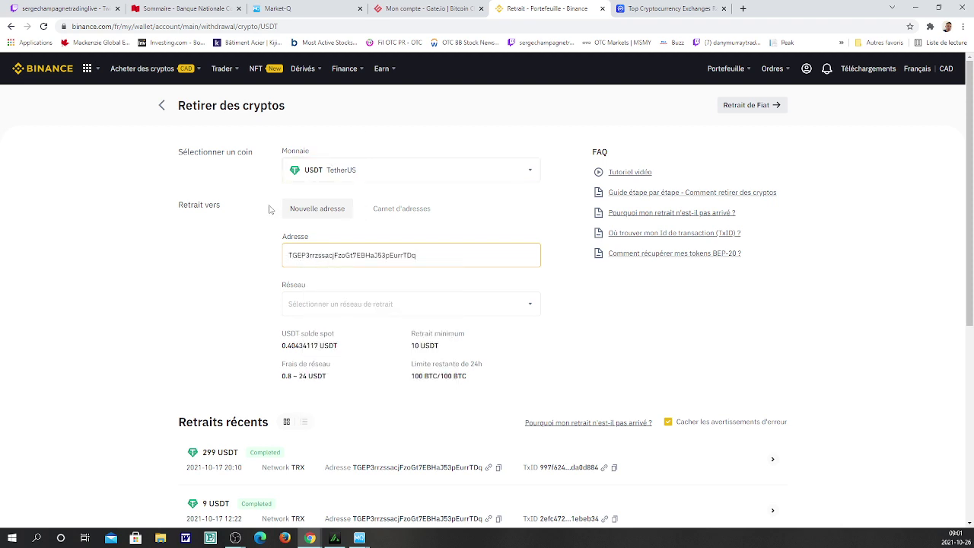
pyautogui.click(441, 313)
pyautogui.scroll(-2, 447, 337)
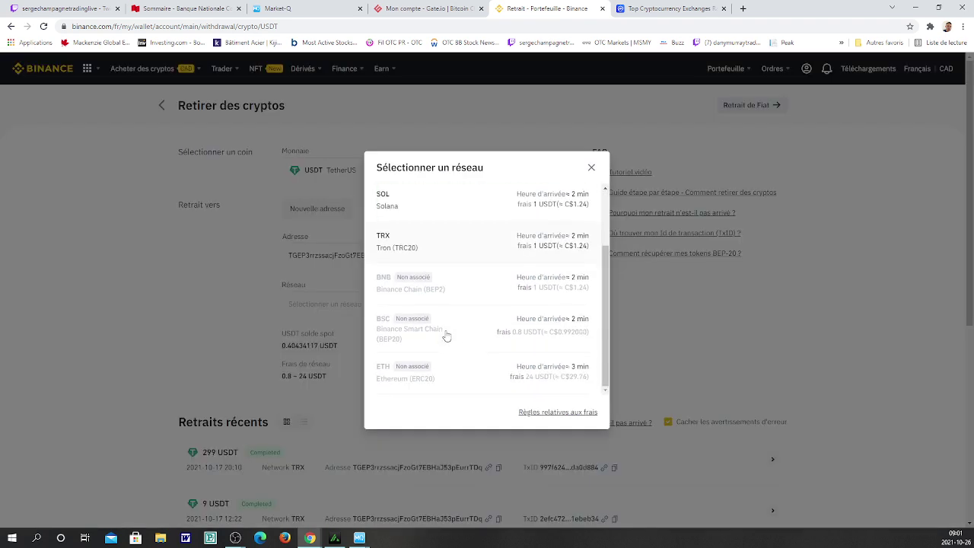
pyautogui.click(403, 251)
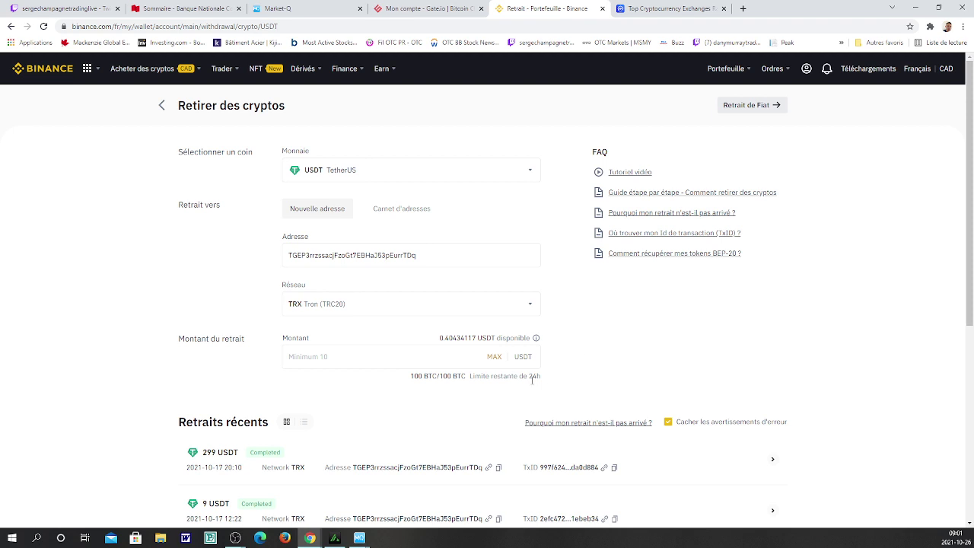
# - Review the withdrawal amount section and recent withdrawals, checking their address against the Tron/TRC20 deposit address on Gate.io
pyautogui.scroll(-1, 532, 380)
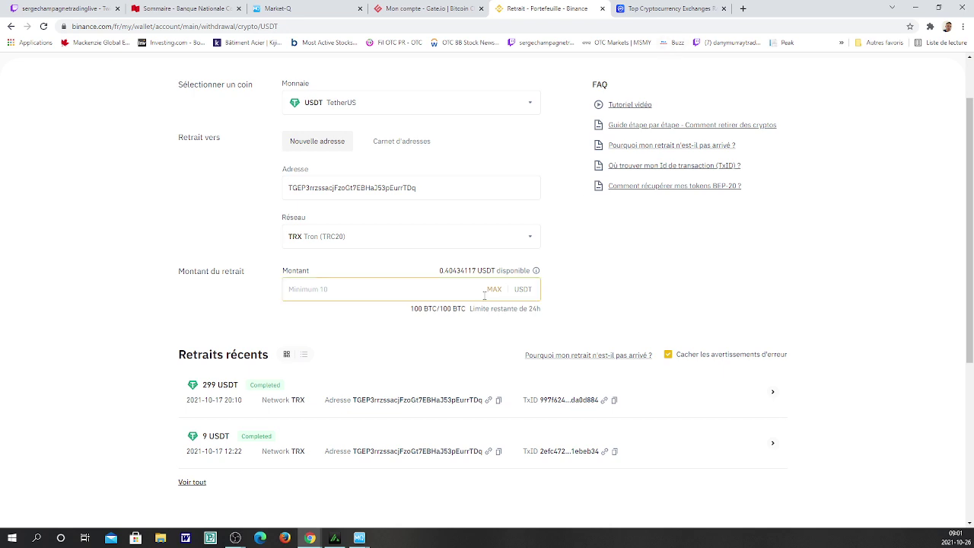
pyautogui.moveTo(536, 270)
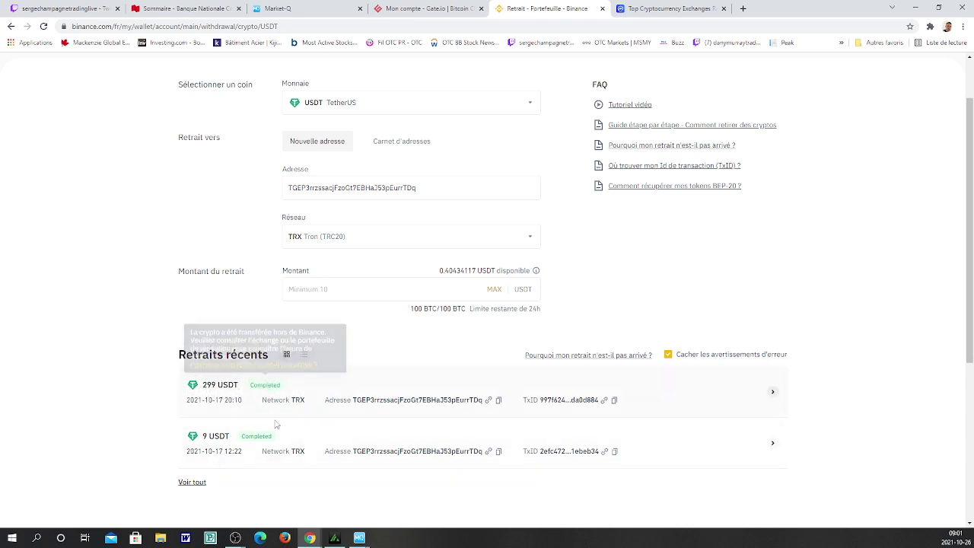
pyautogui.moveTo(252, 436)
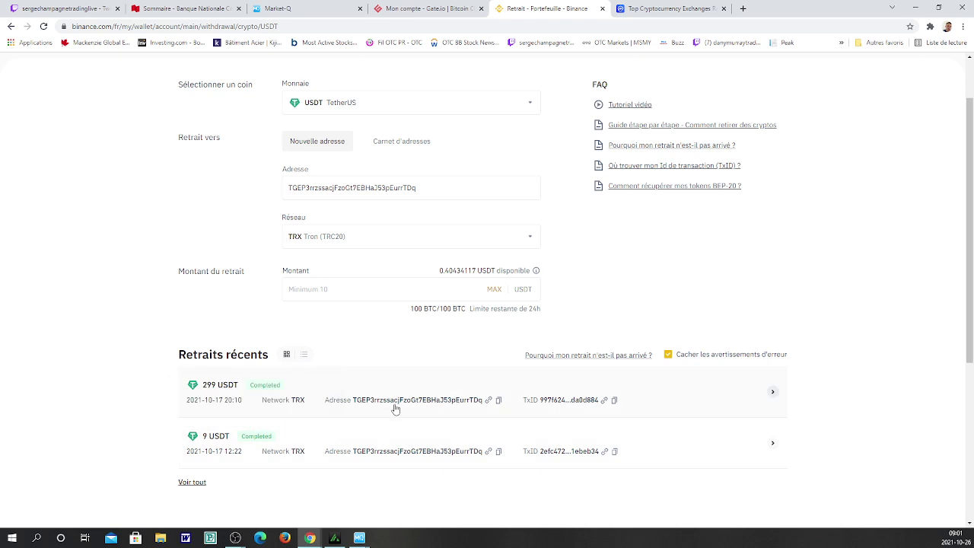
pyautogui.click(423, 9)
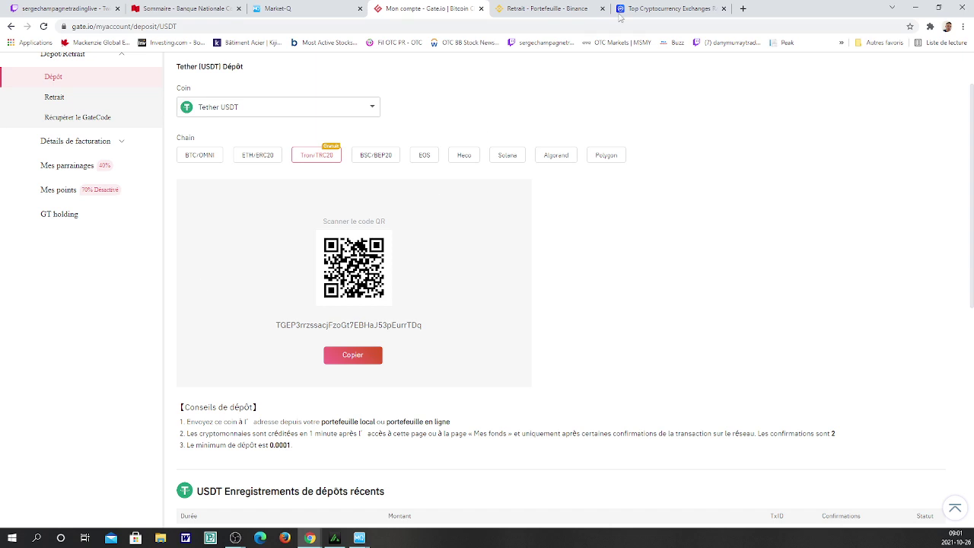
pyautogui.click(558, 10)
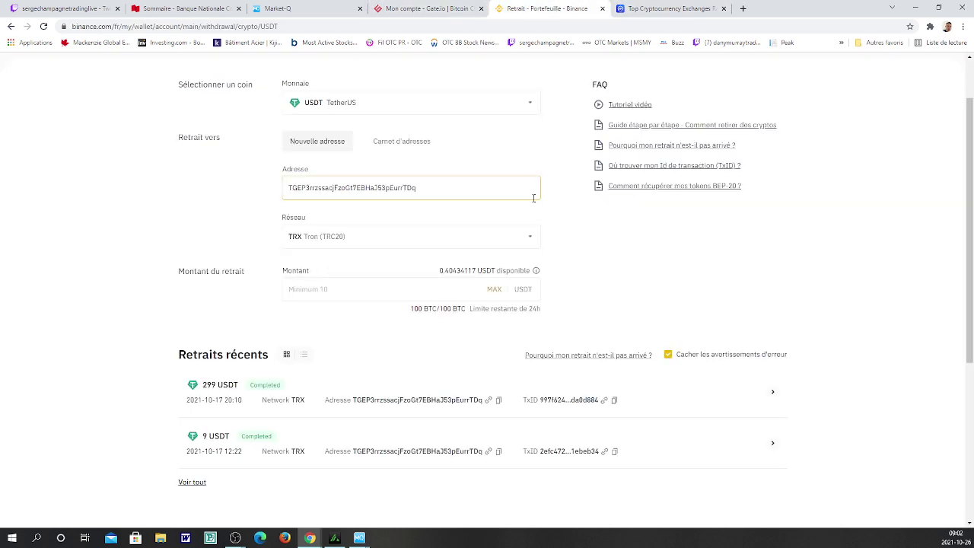
pyautogui.scroll(2, 522, 210)
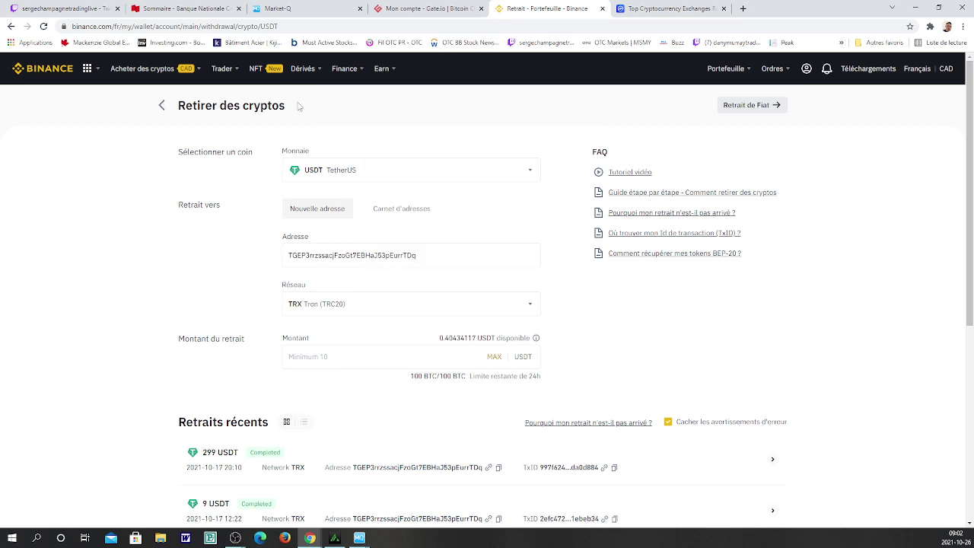
# - Switch to the Gate.io deposit page and look through the coins available for deposit, keeping Tether USDT selected
pyautogui.click(434, 9)
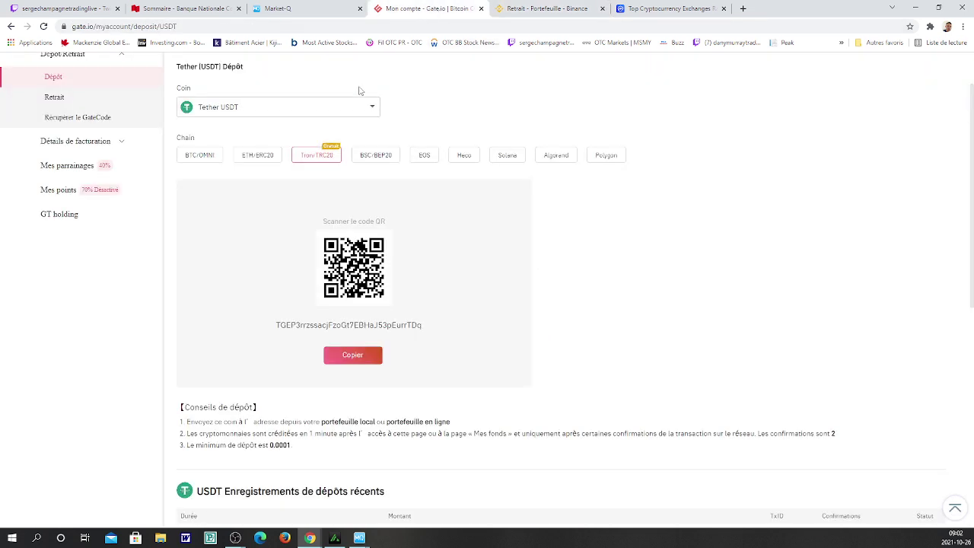
pyautogui.scroll(1, 544, 80)
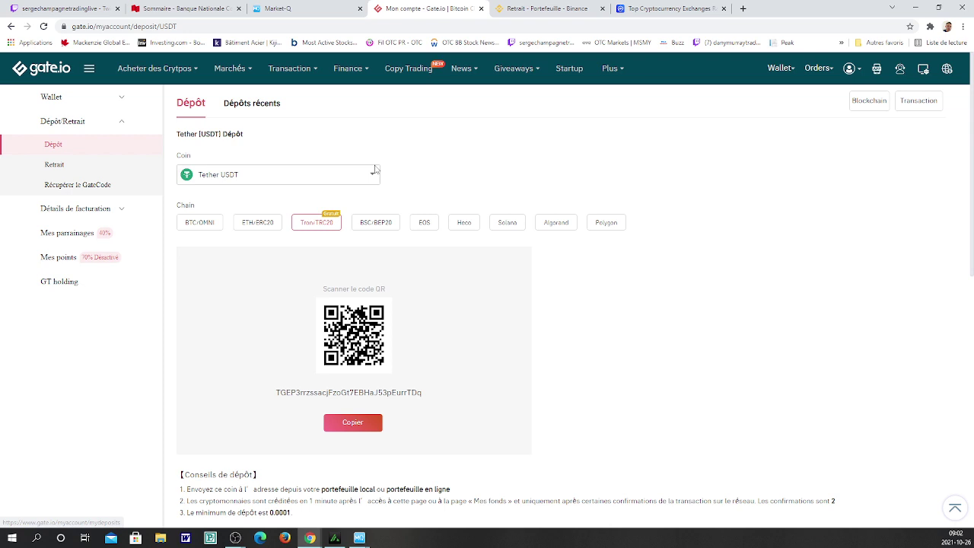
pyautogui.click(240, 174)
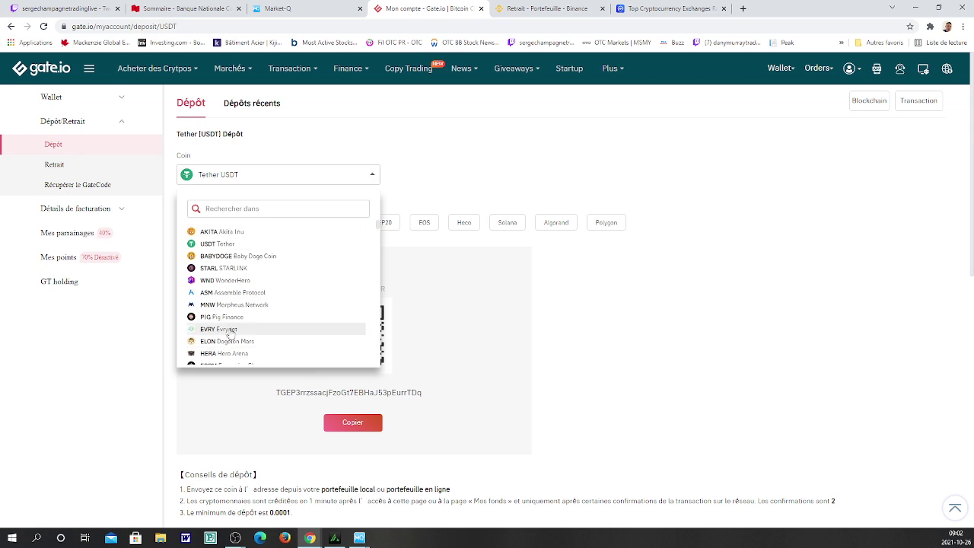
pyautogui.scroll(-5, 234, 330)
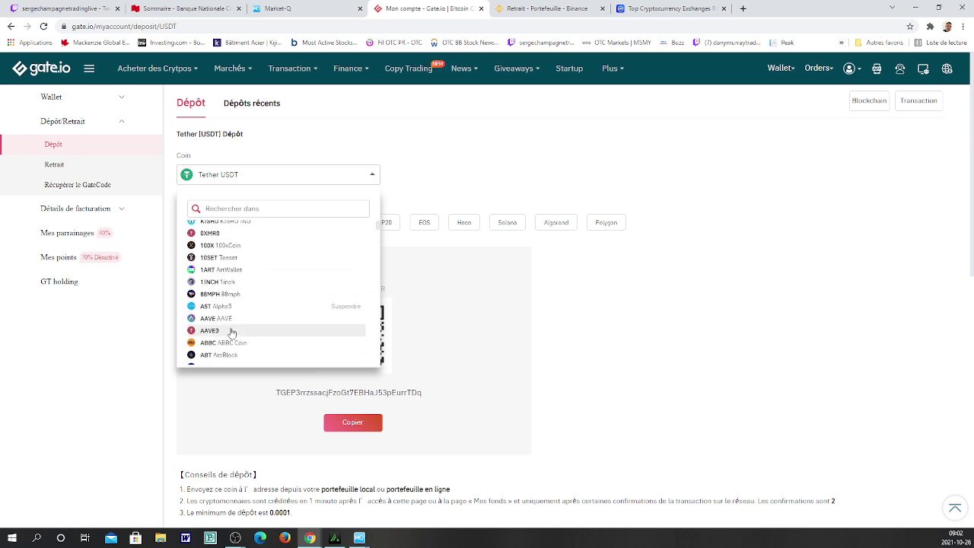
pyautogui.scroll(2, 232, 331)
pyautogui.click(481, 150)
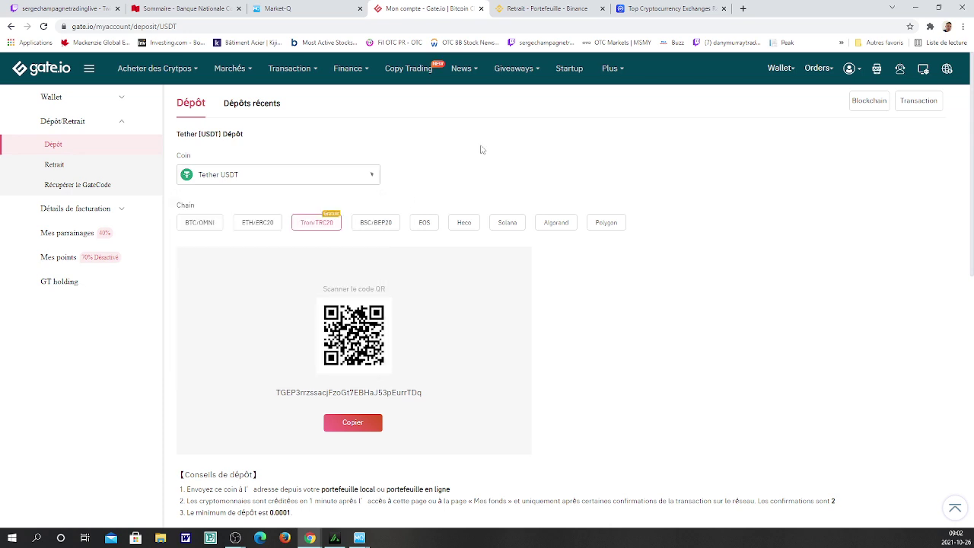
# - Open Gate.io's Market Price list and sort the USDT spot markets by price in ascending order
pyautogui.moveTo(232, 72)
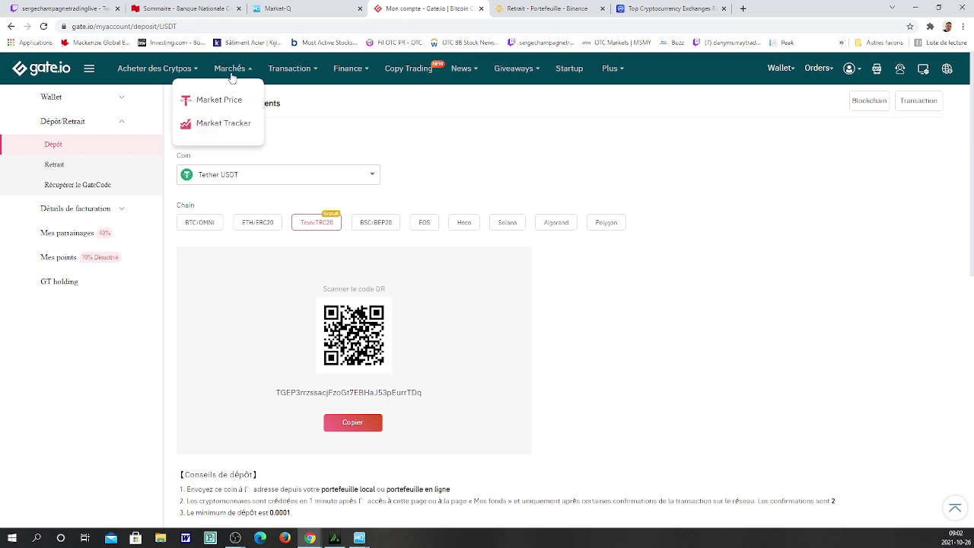
pyautogui.click(218, 100)
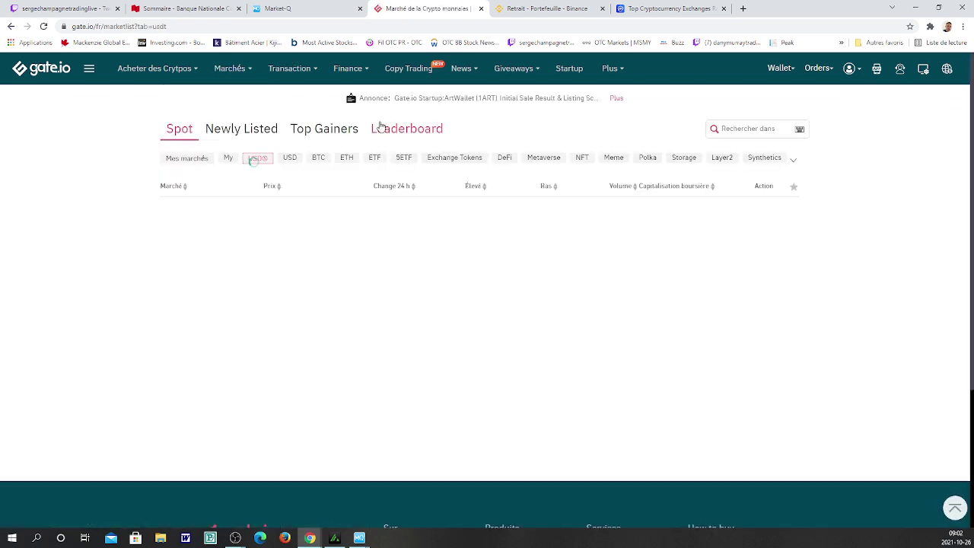
pyautogui.click(280, 187)
pyautogui.click(279, 187)
pyautogui.scroll(-3, 278, 168)
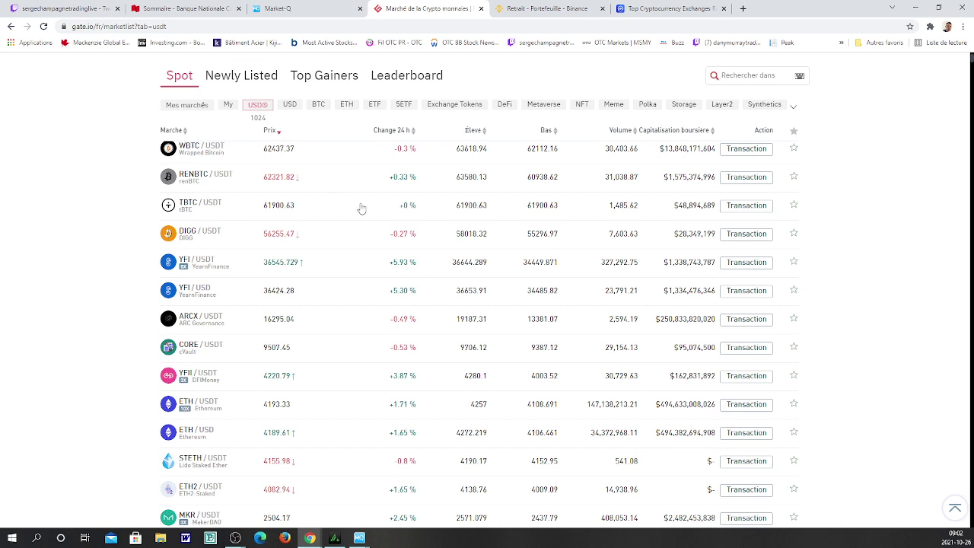
pyautogui.scroll(-4, 483, 254)
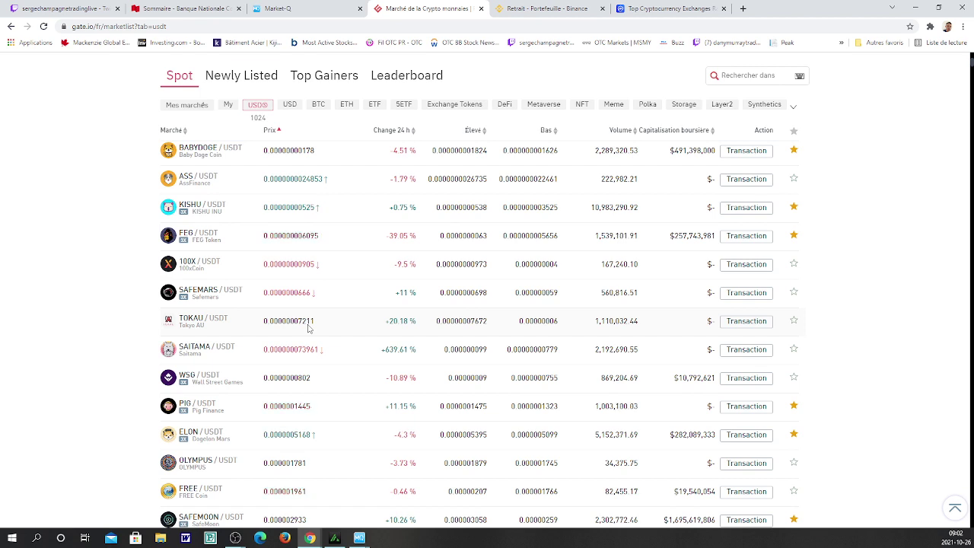
# - Look through the lowest-priced USDT markets and open the KISHU/USDT trading page
pyautogui.scroll(-2, 308, 327)
pyautogui.scroll(-2, 308, 327)
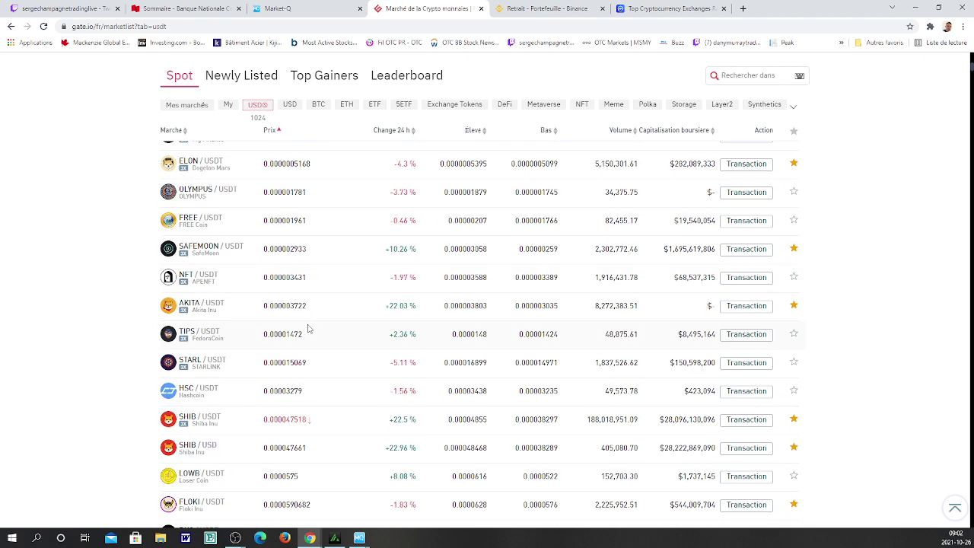
pyautogui.scroll(-2, 308, 329)
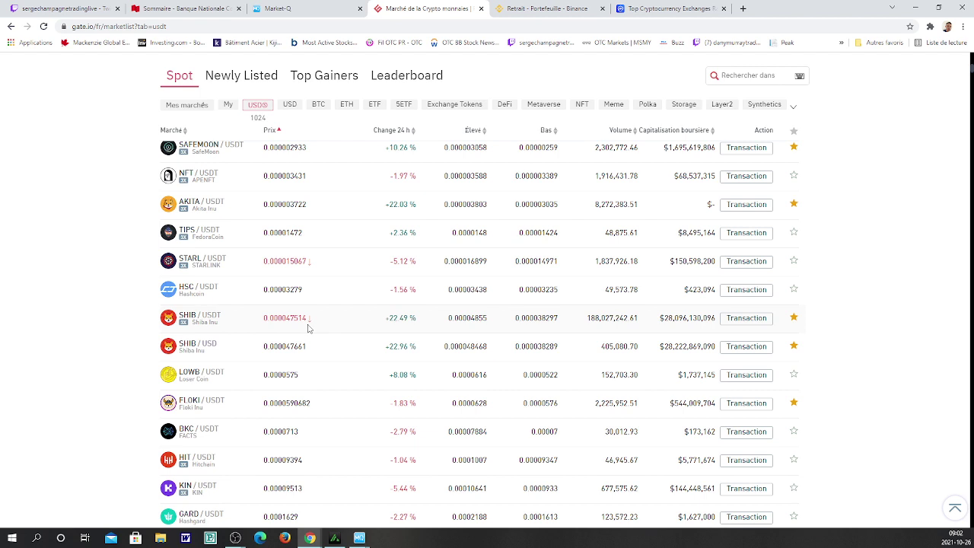
pyautogui.scroll(4, 308, 328)
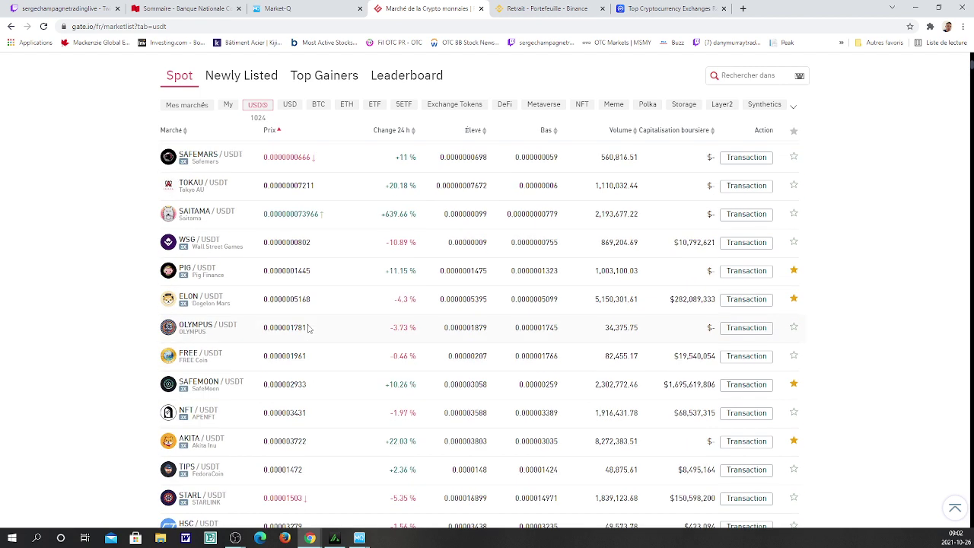
pyautogui.scroll(2, 296, 252)
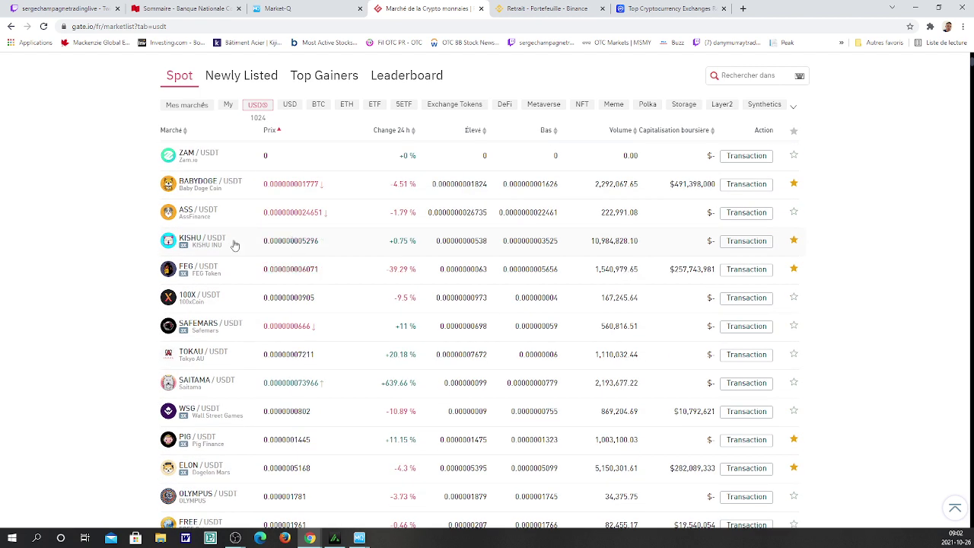
pyautogui.click(220, 241)
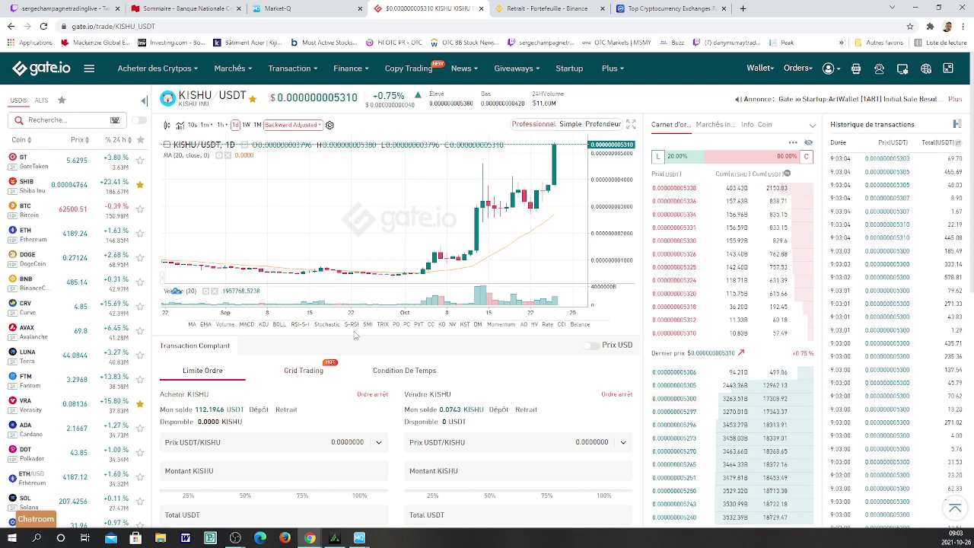
# - Examine the KISHU/USDT chart, the buy and sell order forms and the coin list, and return to Binance's withdrawal page
pyautogui.scroll(-1, 388, 373)
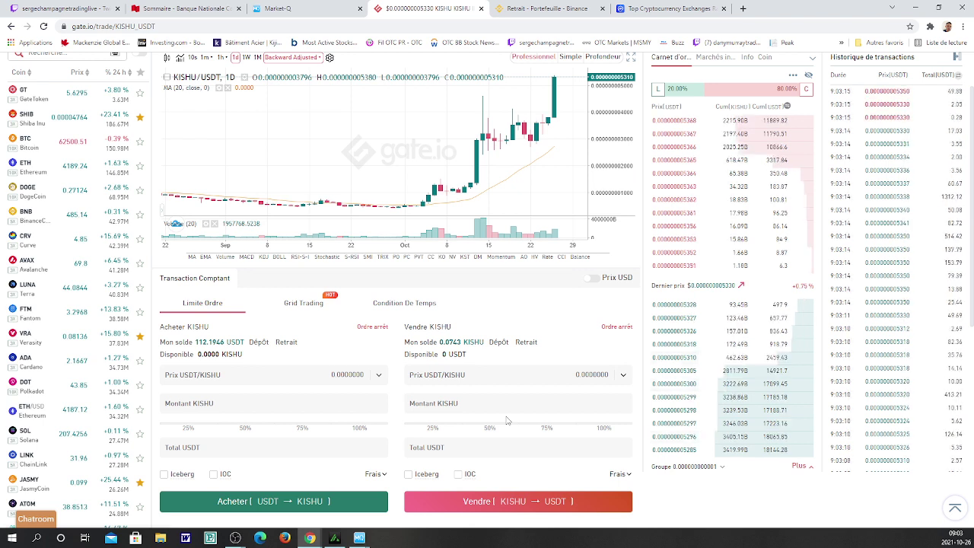
pyautogui.scroll(-1, 501, 302)
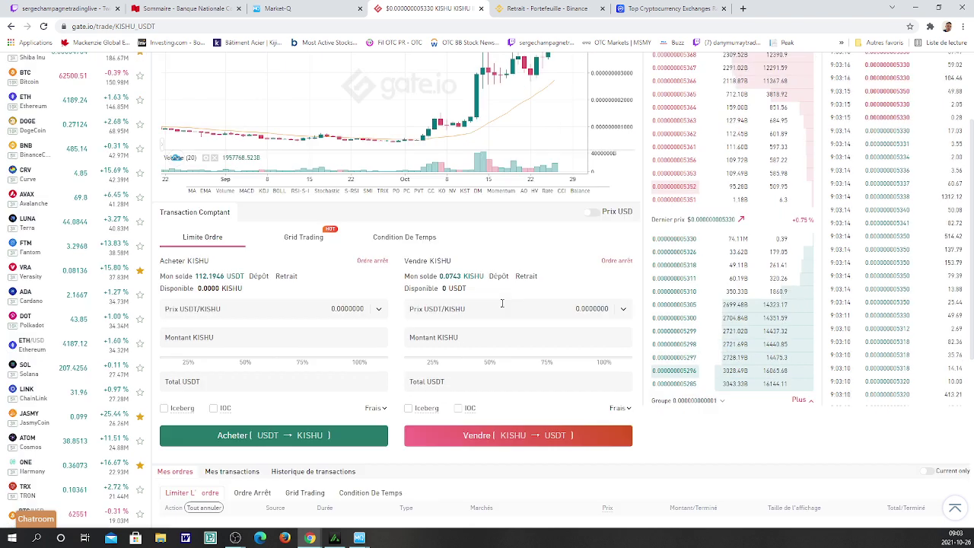
pyautogui.scroll(-1, 501, 303)
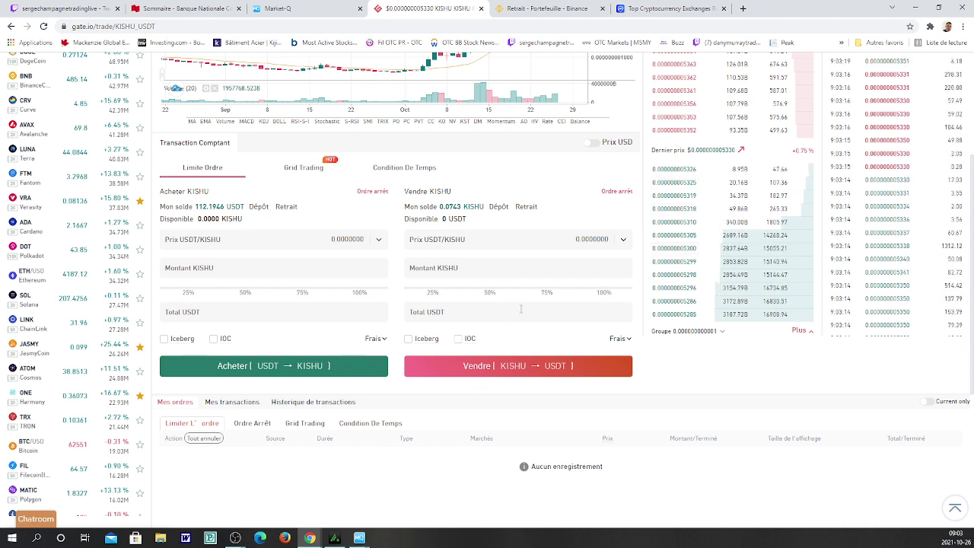
pyautogui.scroll(3, 510, 309)
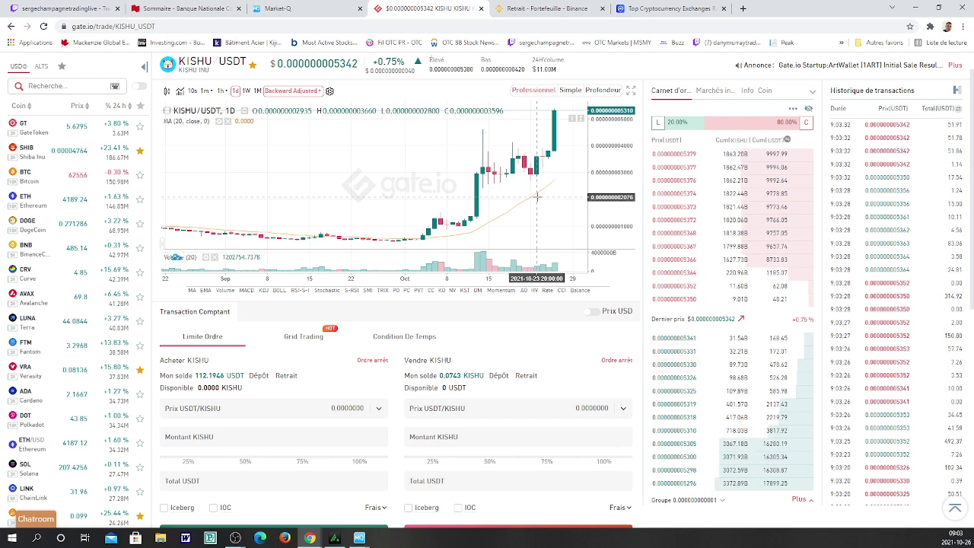
pyautogui.scroll(-3, 146, 298)
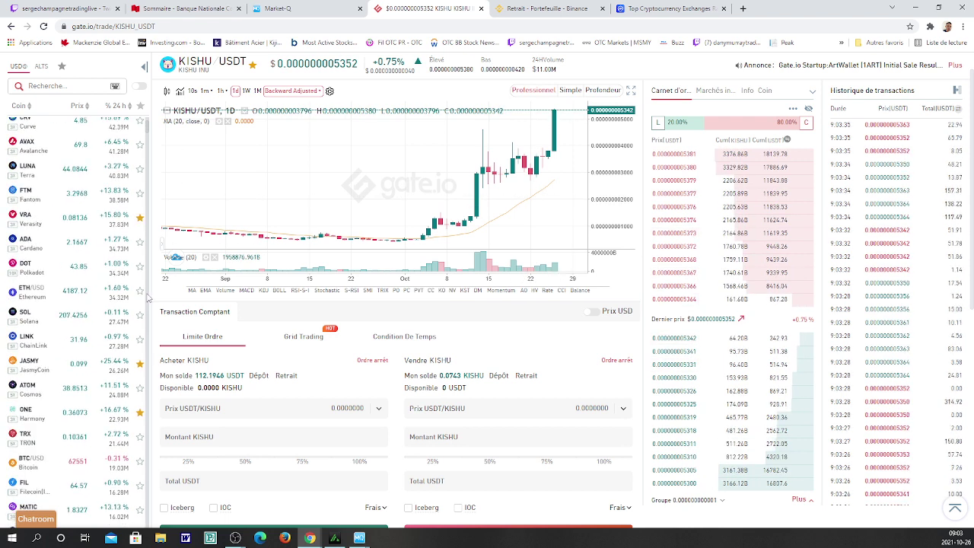
pyautogui.scroll(3, 146, 298)
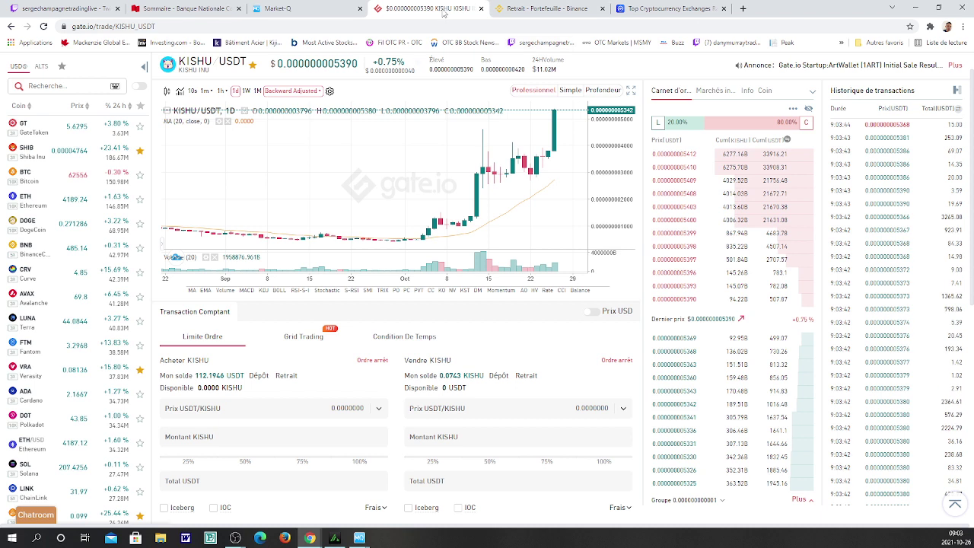
pyautogui.click(541, 8)
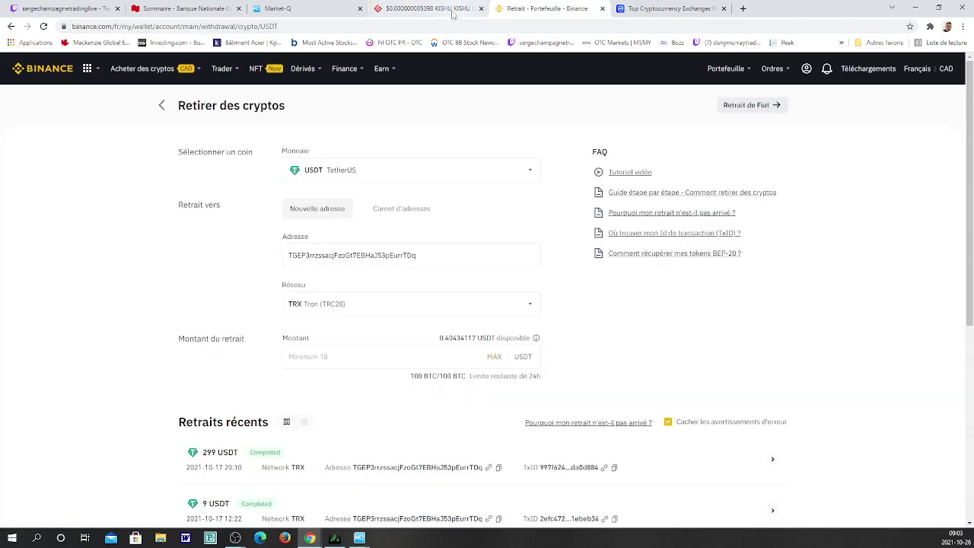